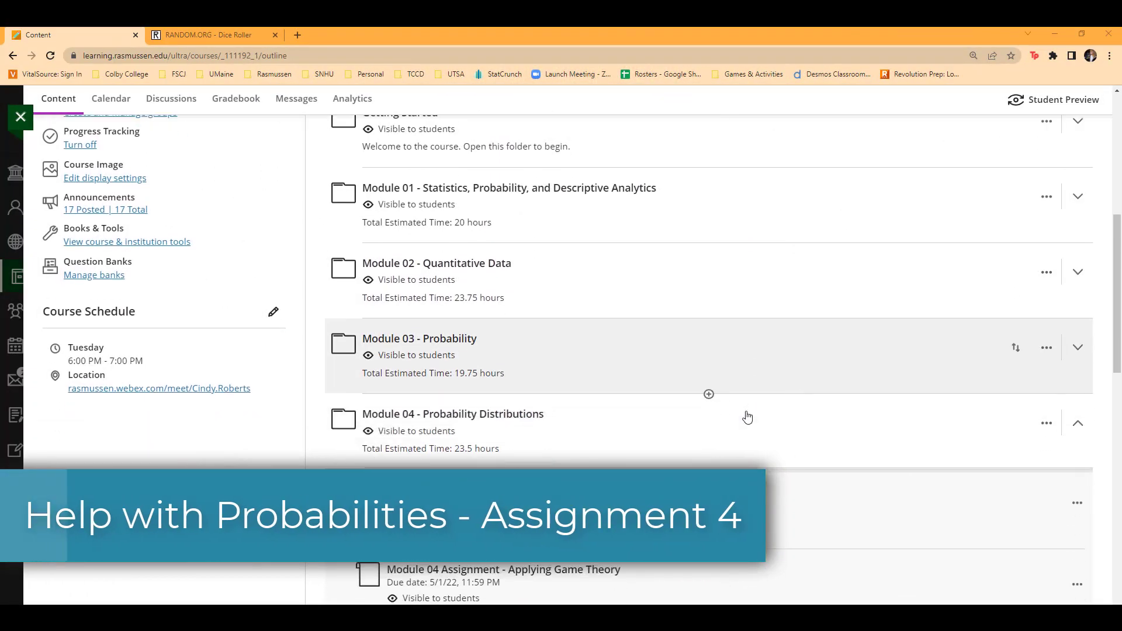
Open the Module 04 Assignment - Applying Game Theory from the Module 04 course content
scroll(672, 409, up, 1)
scroll(631, 403, down, 3)
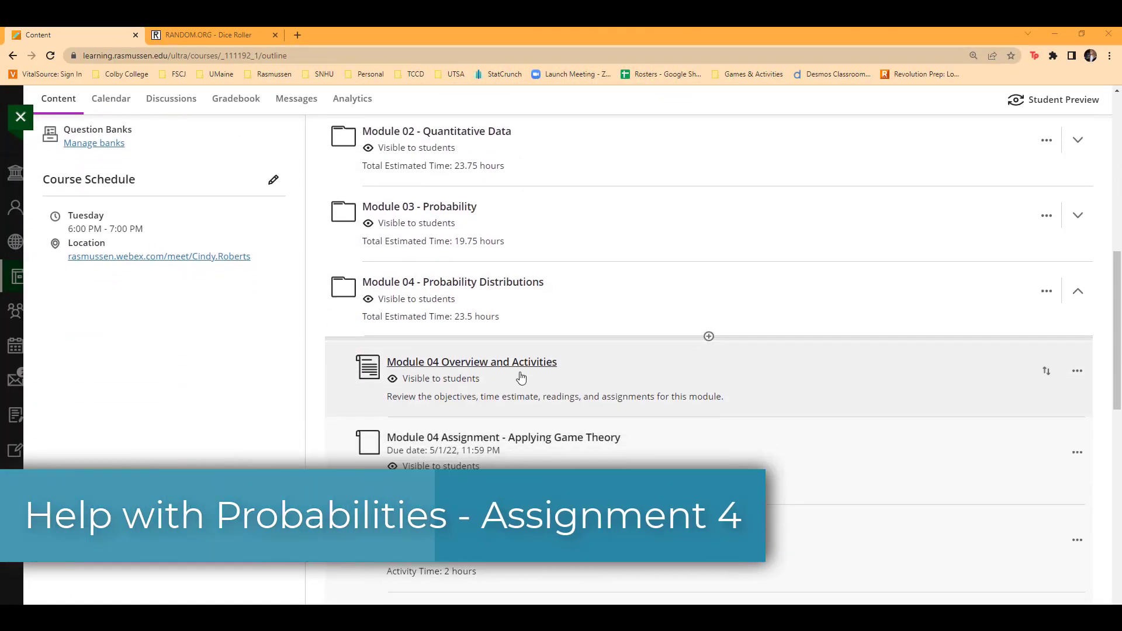
scroll(521, 377, down, 2)
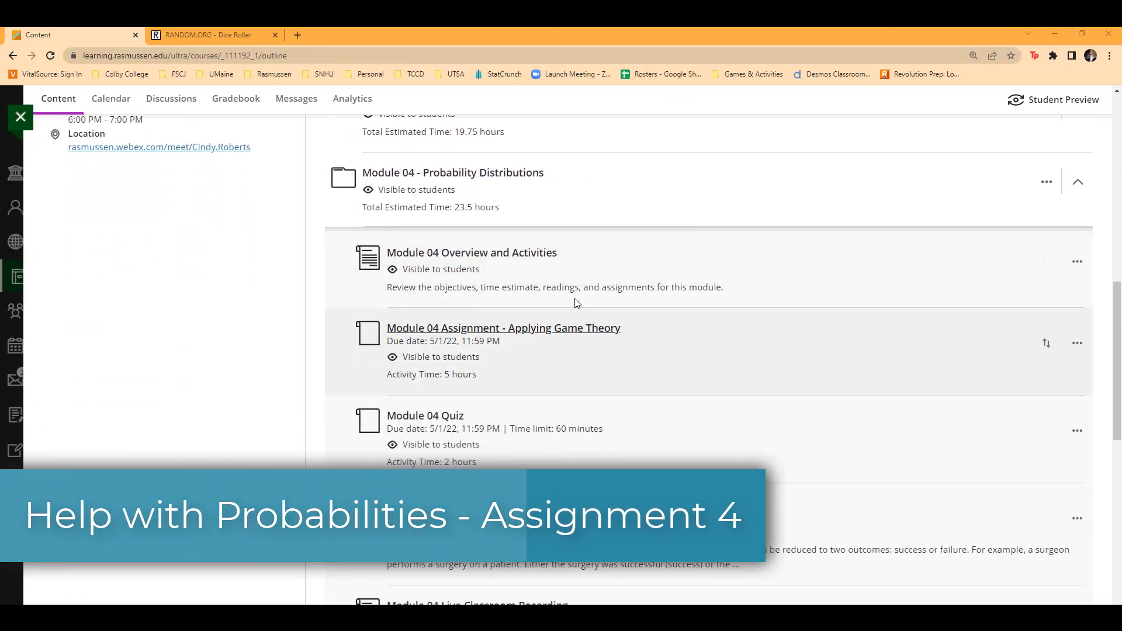
click(532, 333)
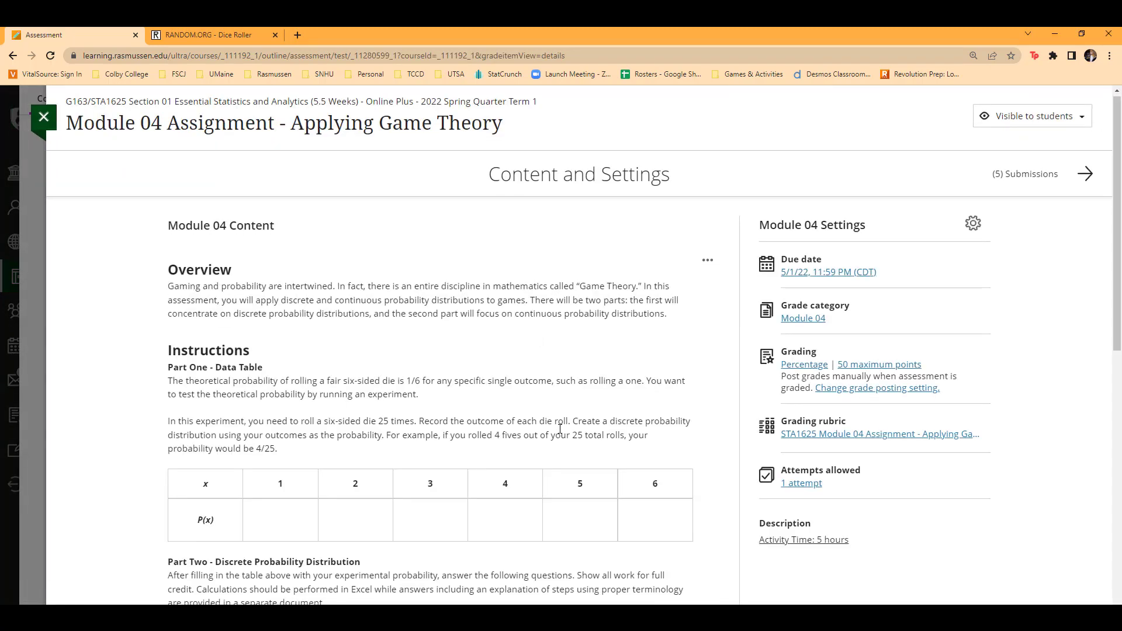
Copy the x and P(x) table from Part One of the assignment into the blank Excel workbook, starting at cell A1
scroll(633, 416, down, 3)
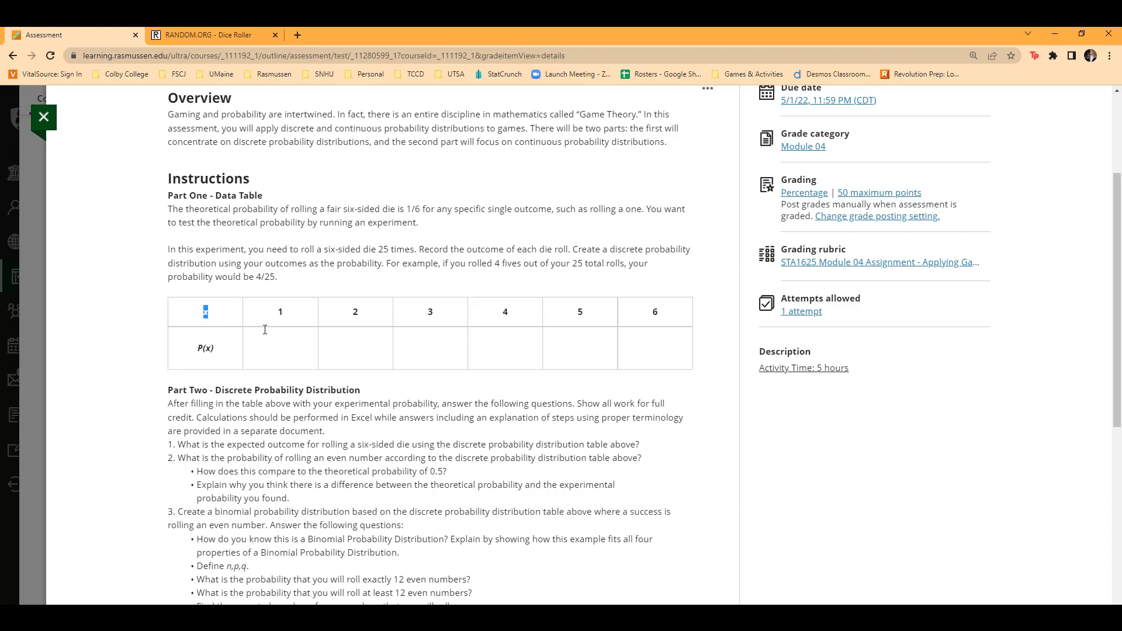
drag(265, 330, 449, 353)
drag(583, 367, 647, 356)
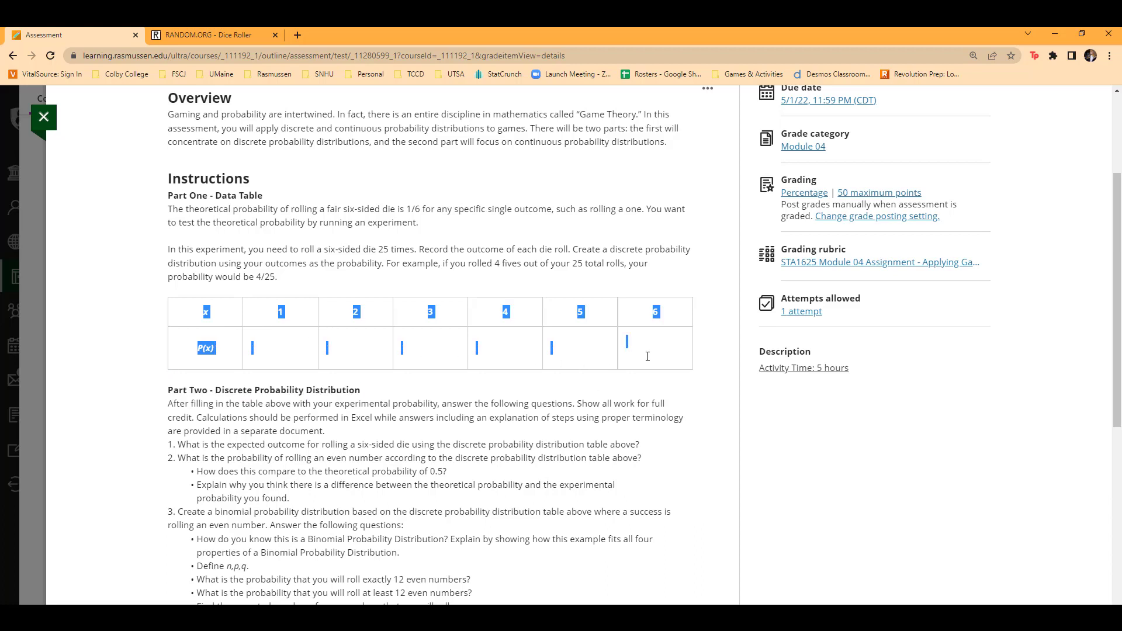
click(648, 357)
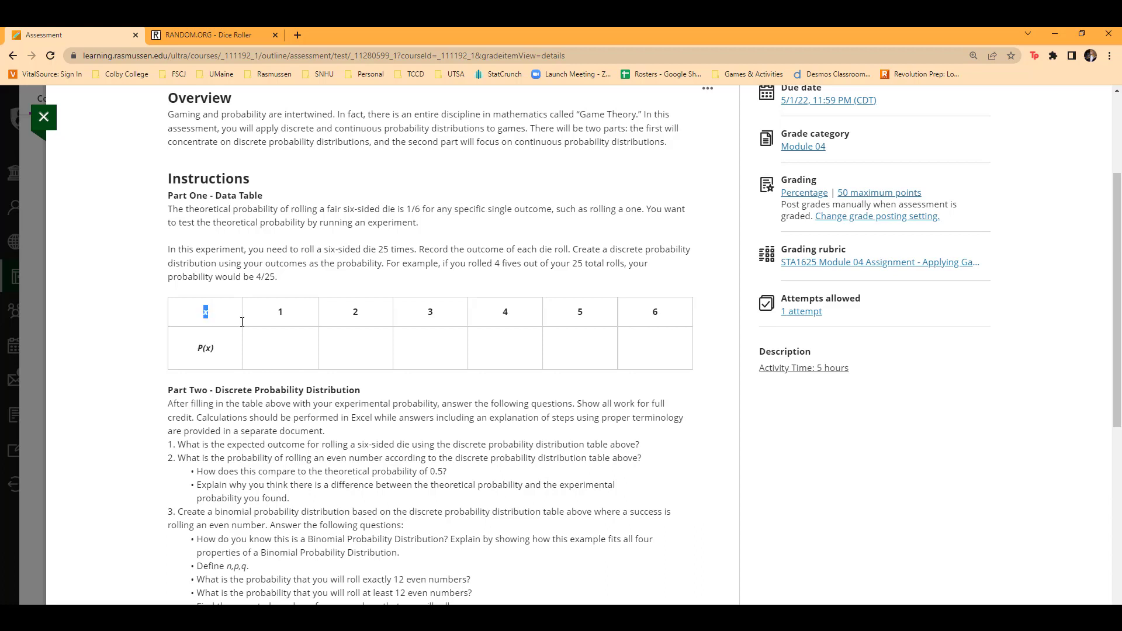
drag(242, 322, 630, 357)
key(ctrl+c)
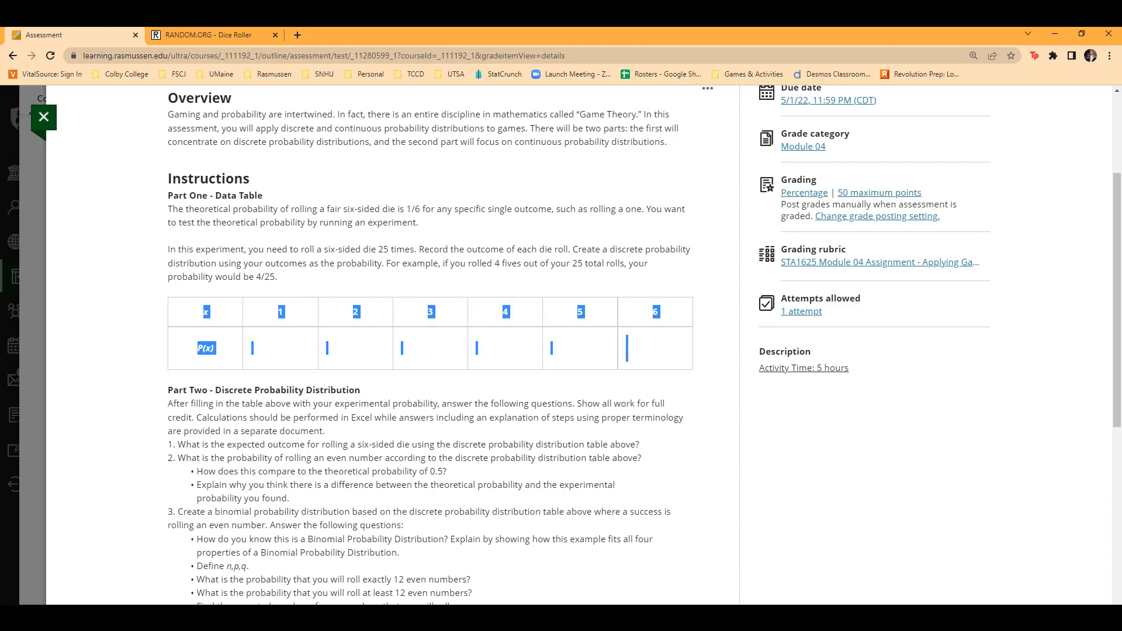
key(alt+Tab)
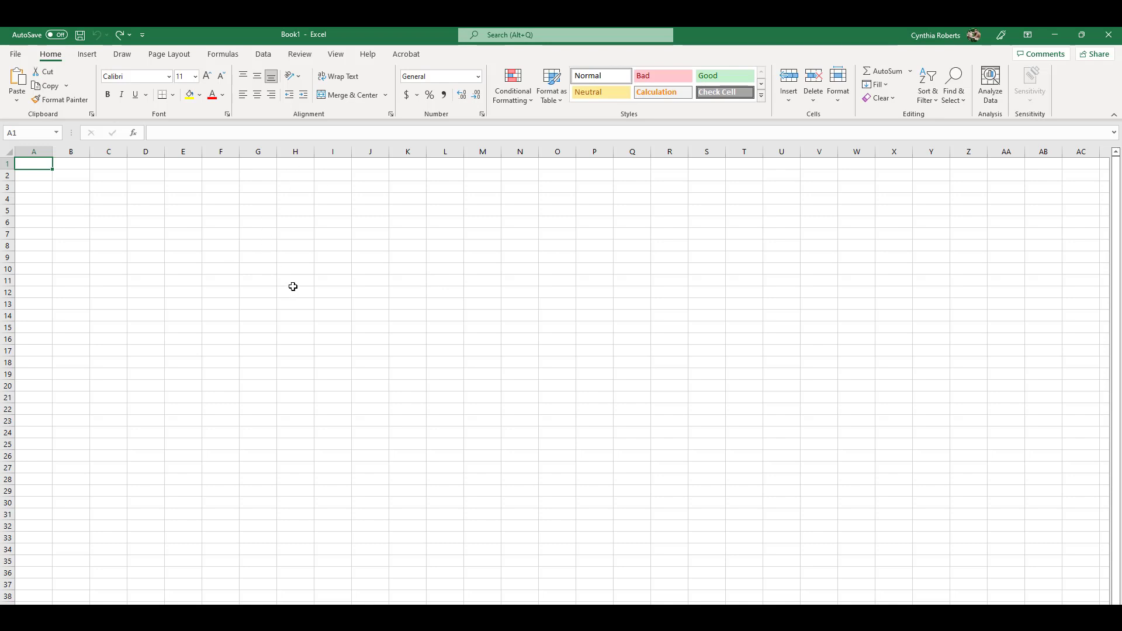
key(ctrl+v)
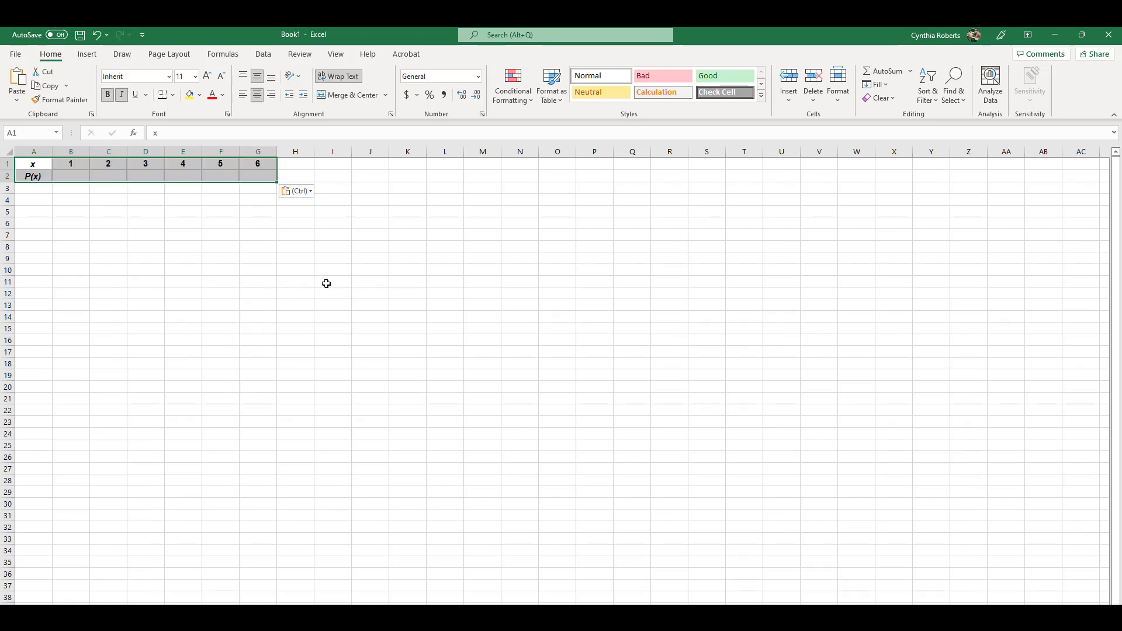
click(258, 293)
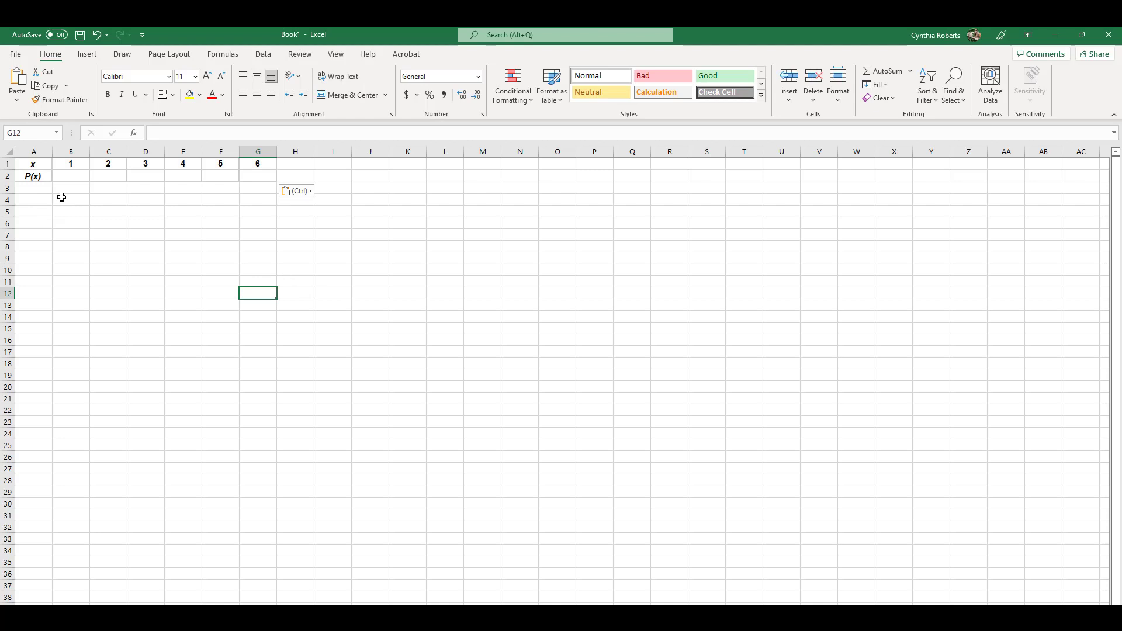
Label cell A3 "roll of die" in bold, directly below the P(x) row
click(29, 188)
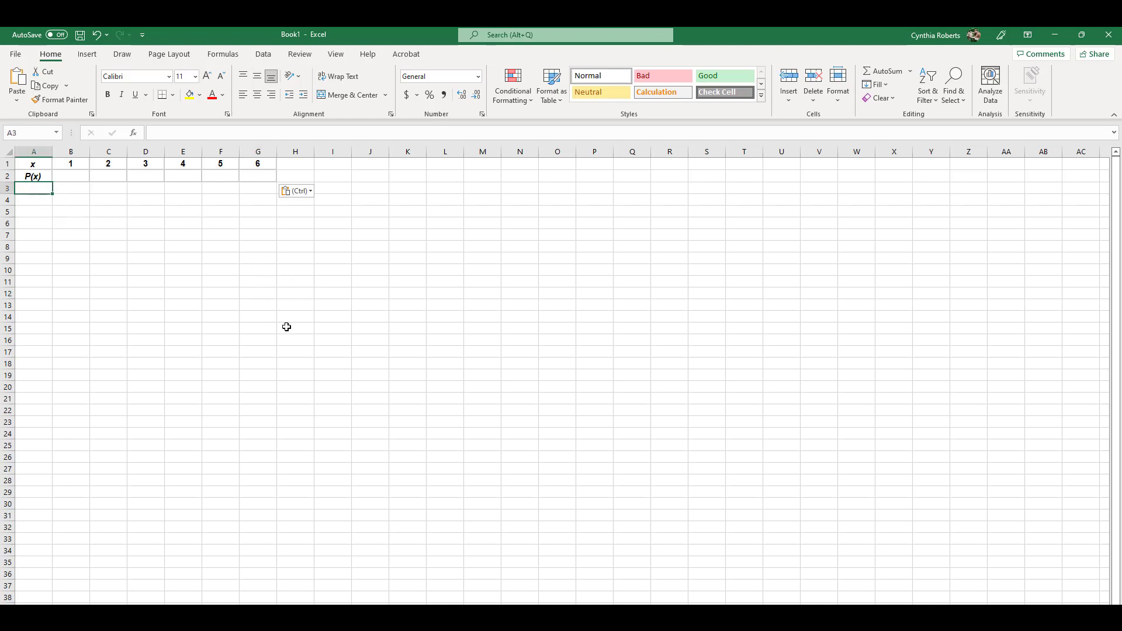
text(r)
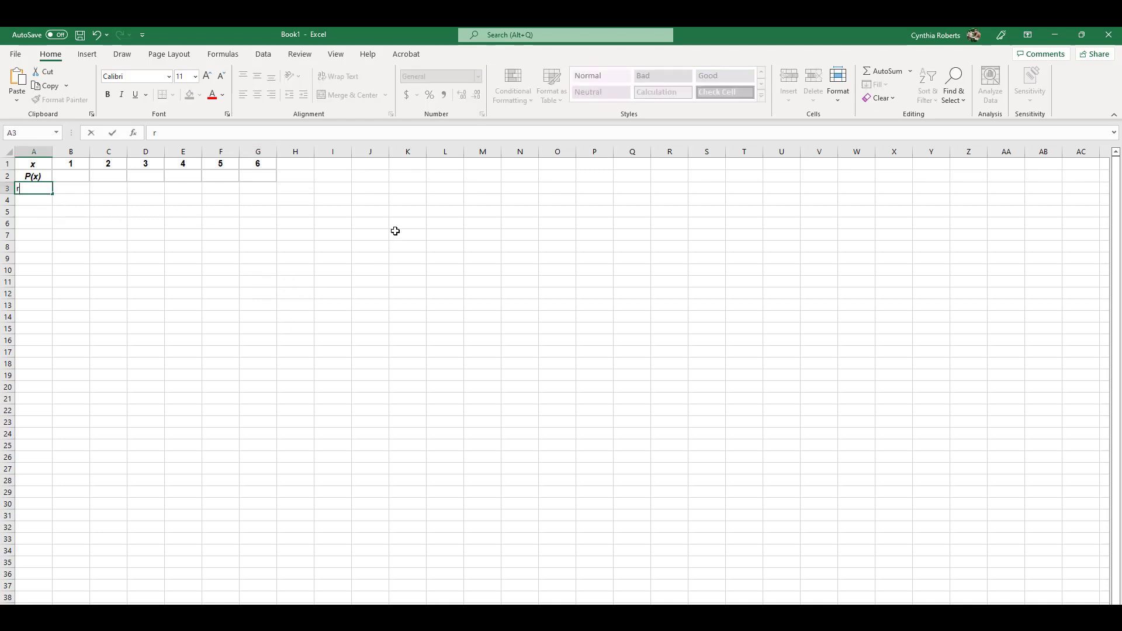
text(olls)
key(Return)
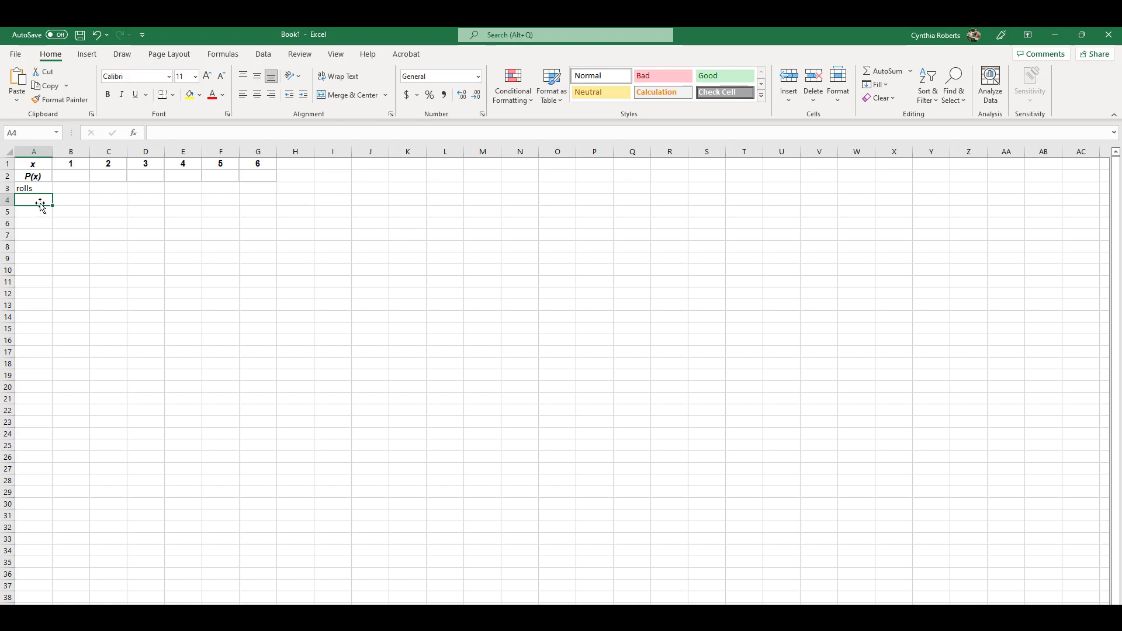
click(48, 187)
key(ctrl+b)
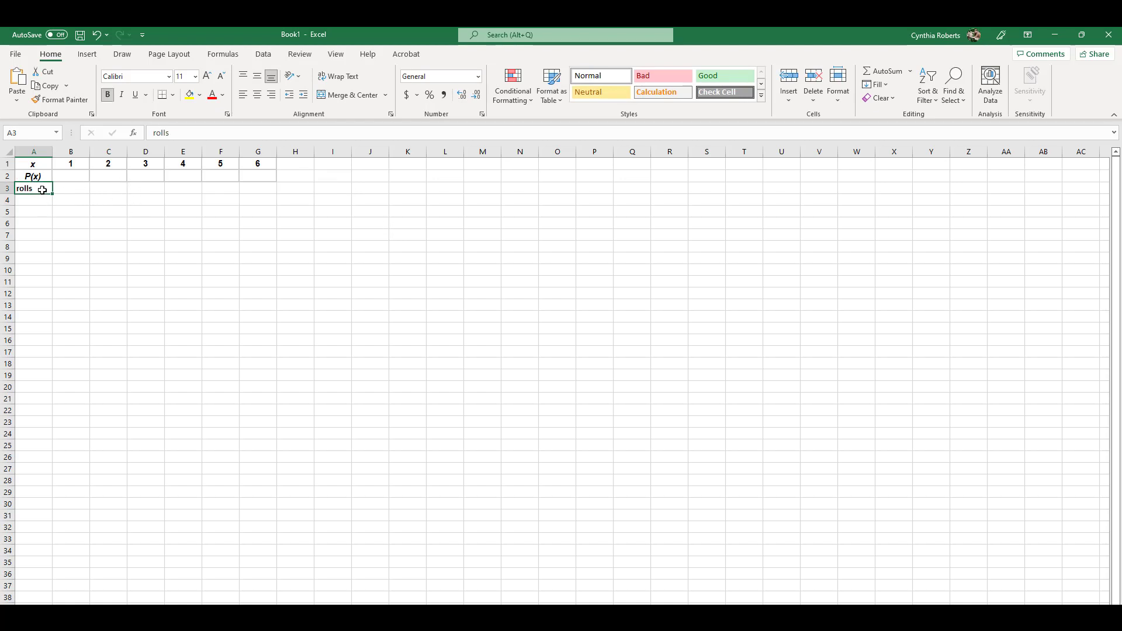
key(F2)
key(BackSpace)
text(of die)
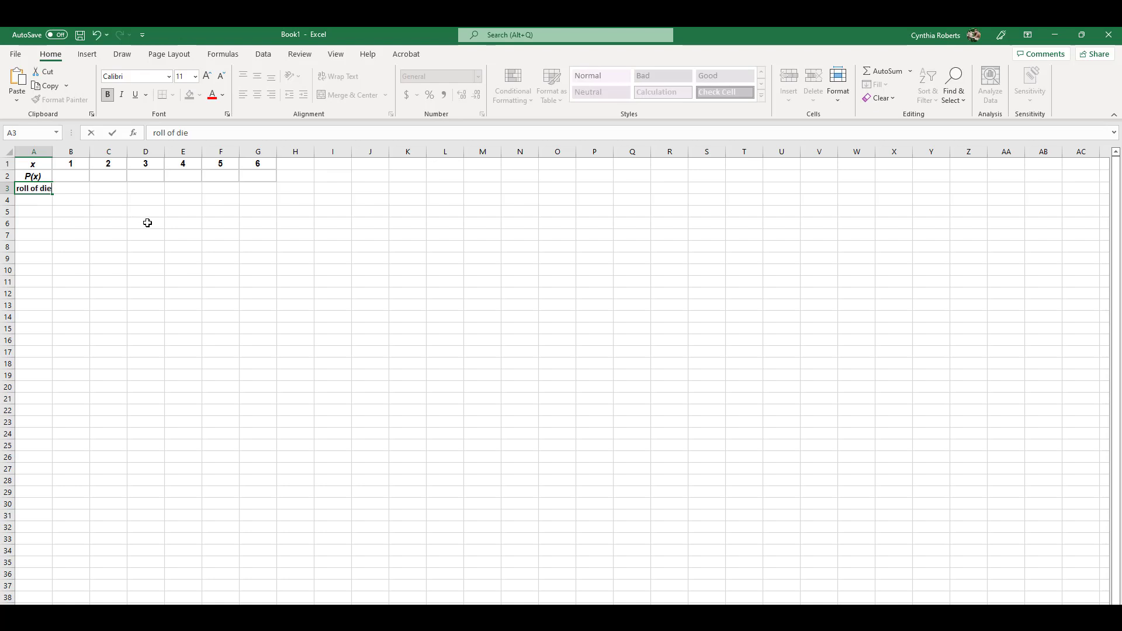
key(Return)
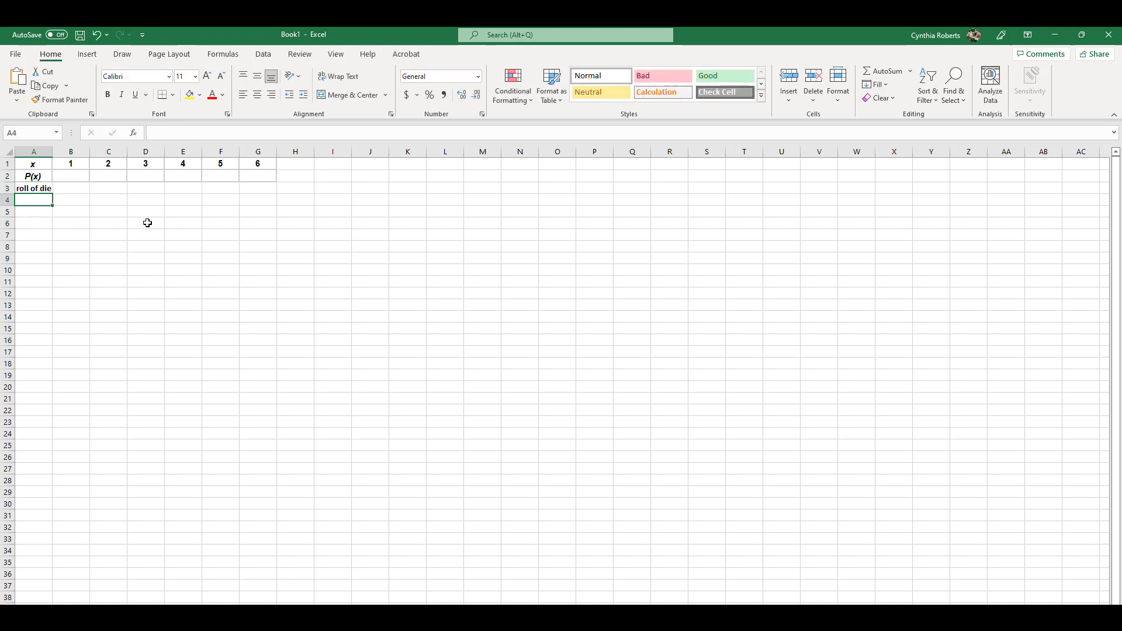
Switch to the RANDOM.ORG Dice Roller in the browser and roll 1 virtual die
click(83, 188)
key(alt+Tab)
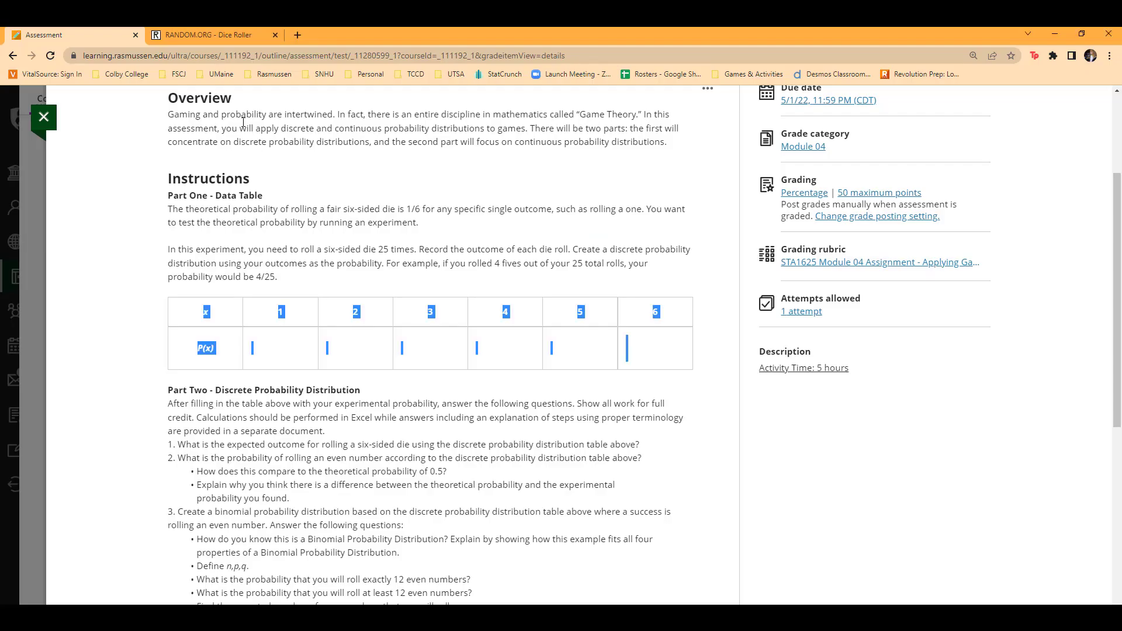
click(209, 36)
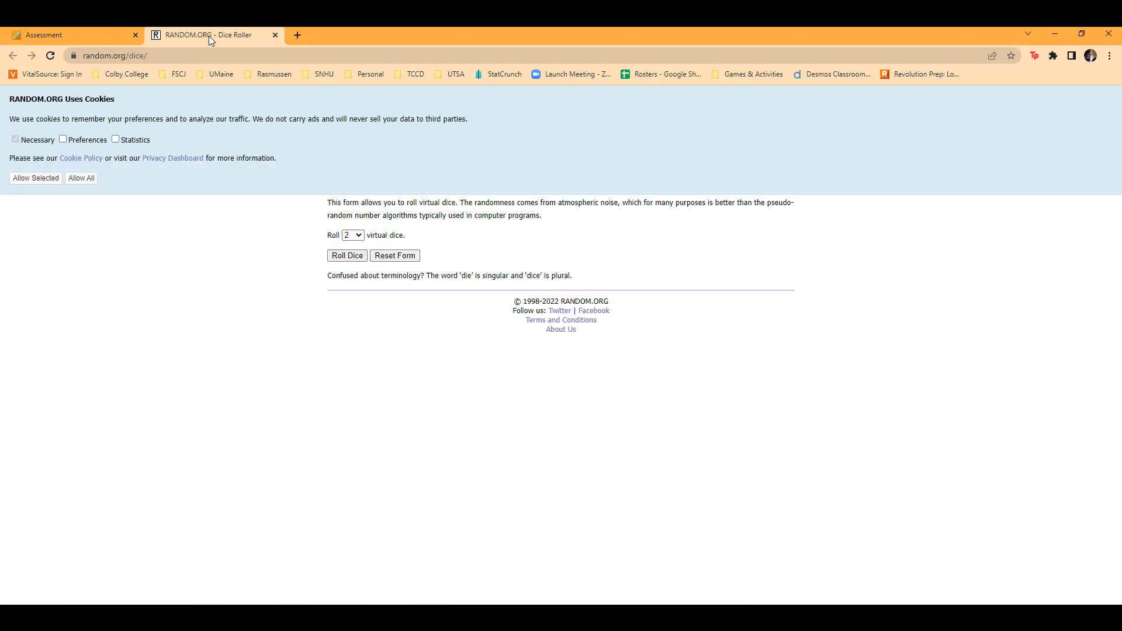
click(361, 236)
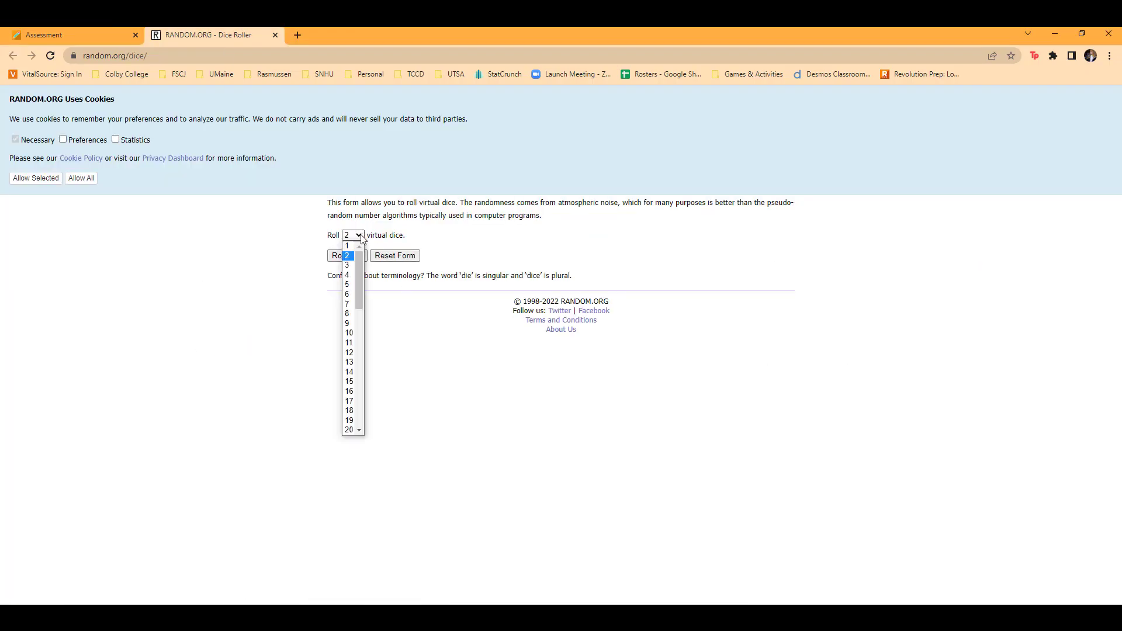
click(356, 246)
click(352, 257)
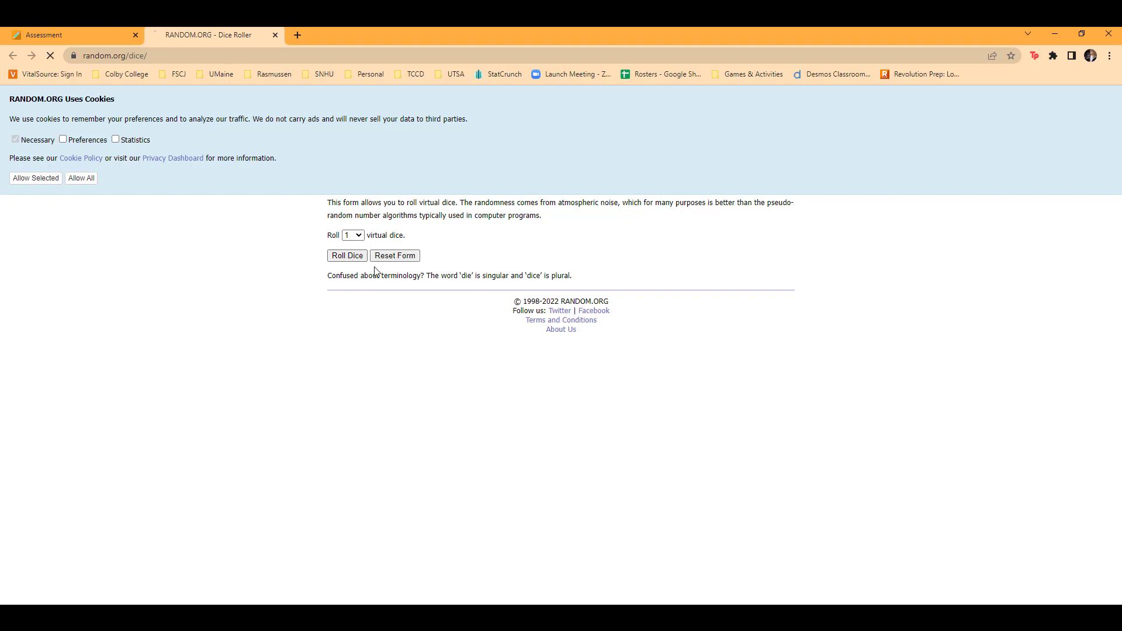
Back in Excel, record the roll by entering 1 in cell E3 under outcome 4
key(alt+Tab)
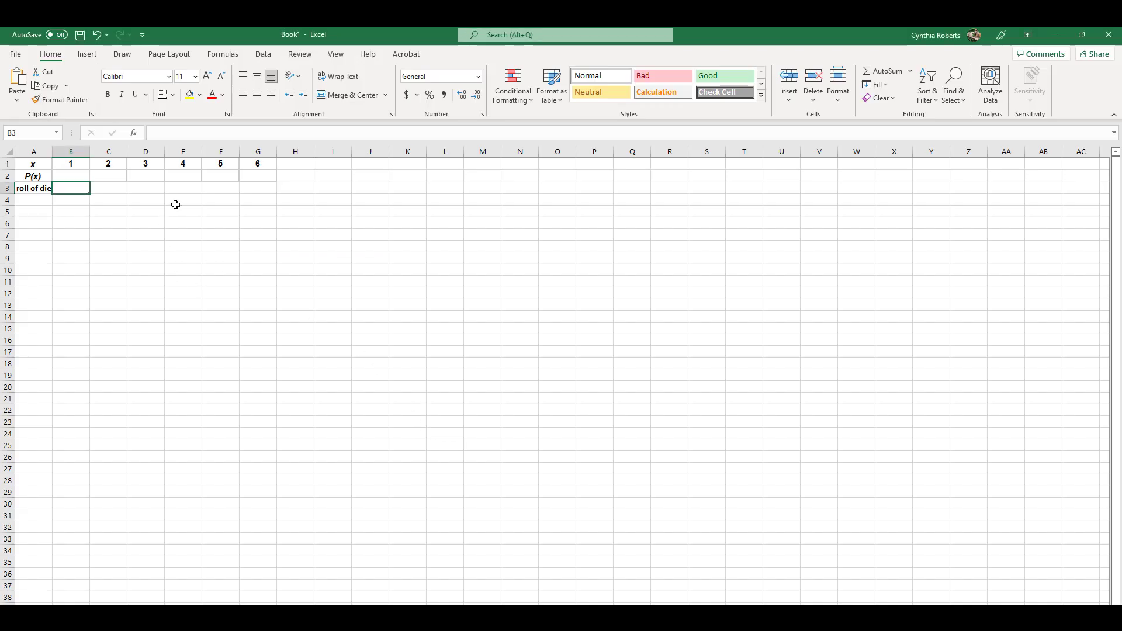
click(180, 189)
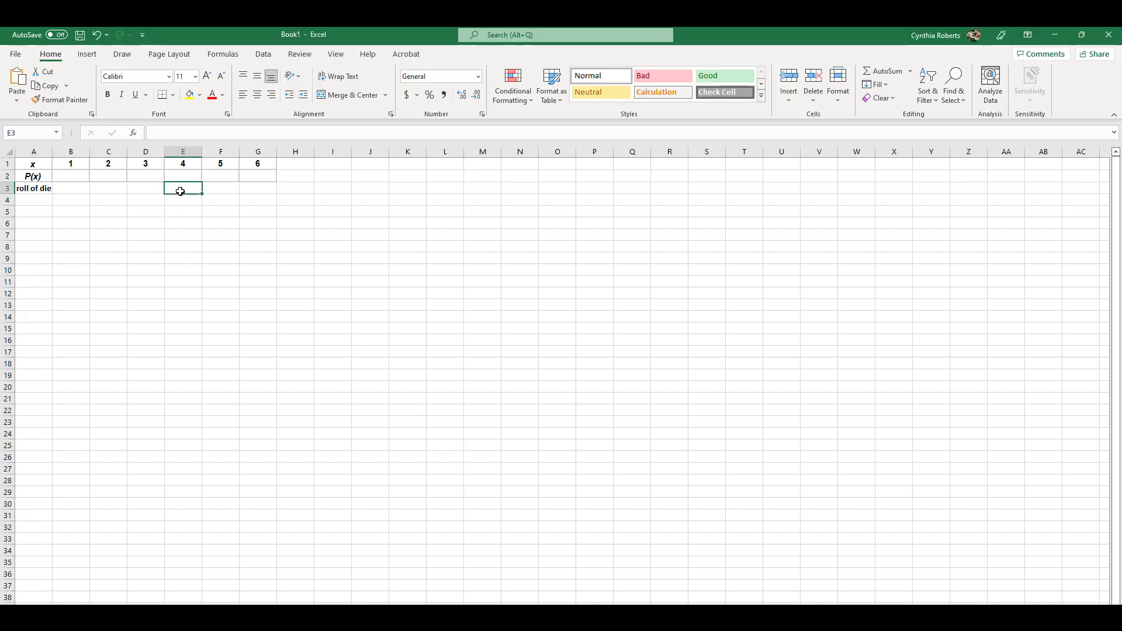
text(1)
click(266, 234)
Roll the RANDOM.ORG die again and record it in Excel by entering 1 in cell C3 under outcome 2
key(alt+Tab)
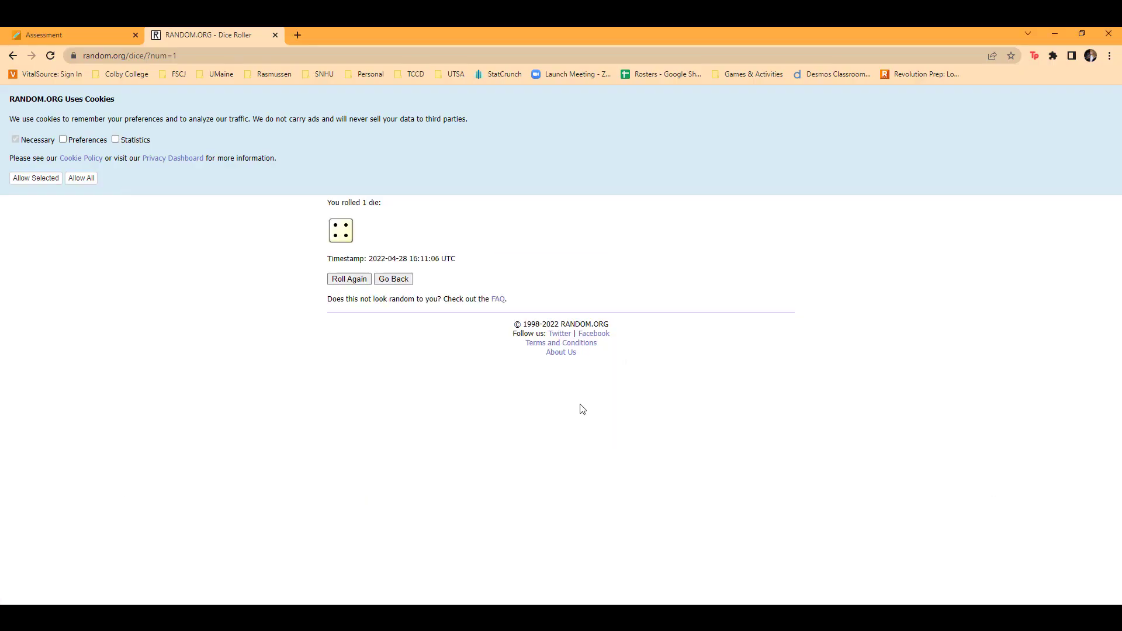
click(347, 280)
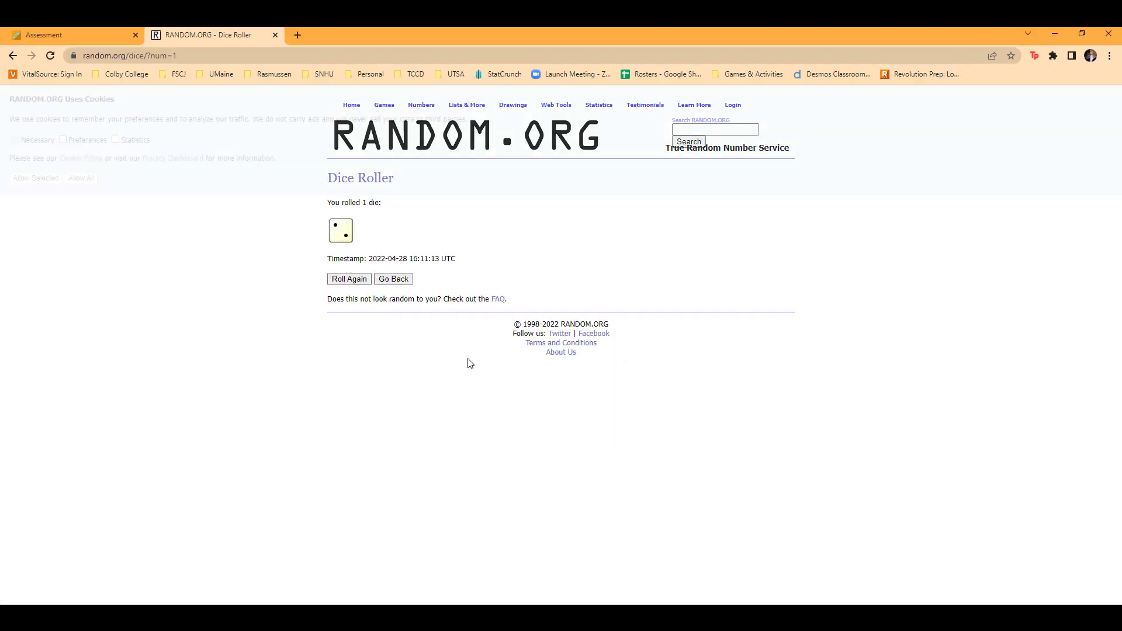
key(alt+Tab)
click(103, 189)
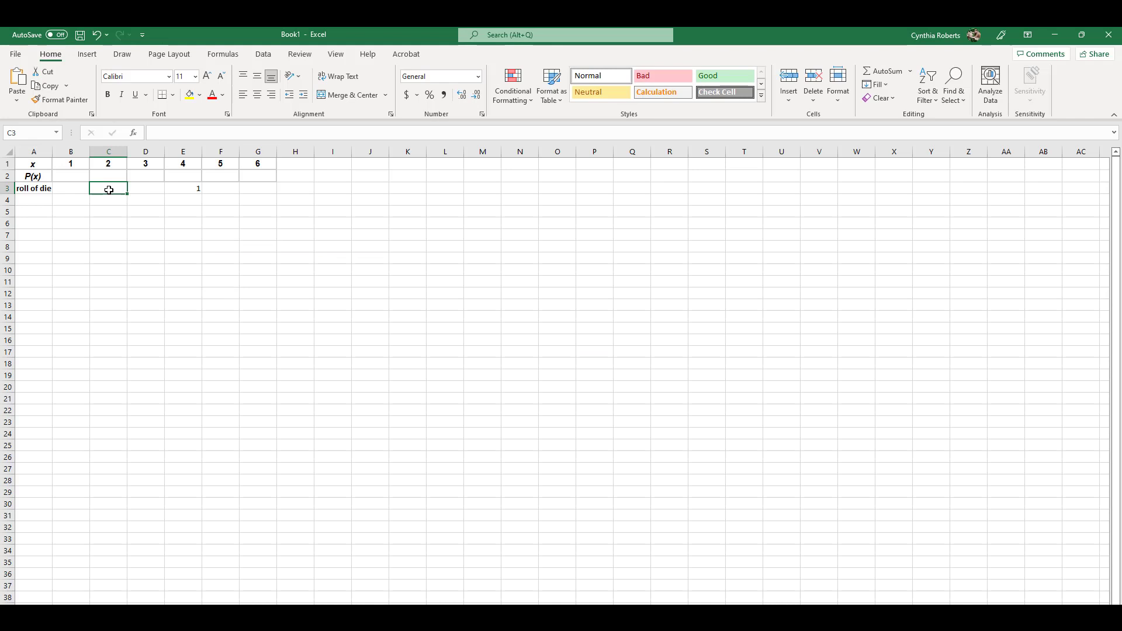
text(1)
click(175, 234)
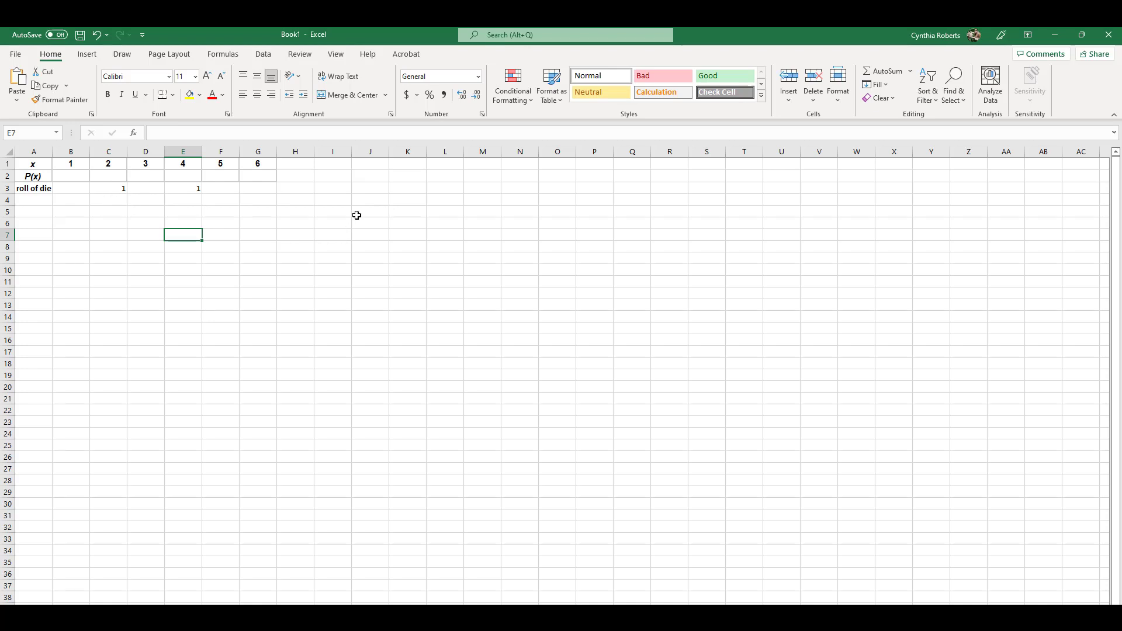
Total the recorded rolls in cell I3 with the formula =SUM(B3:G3)
click(332, 189)
text(=)
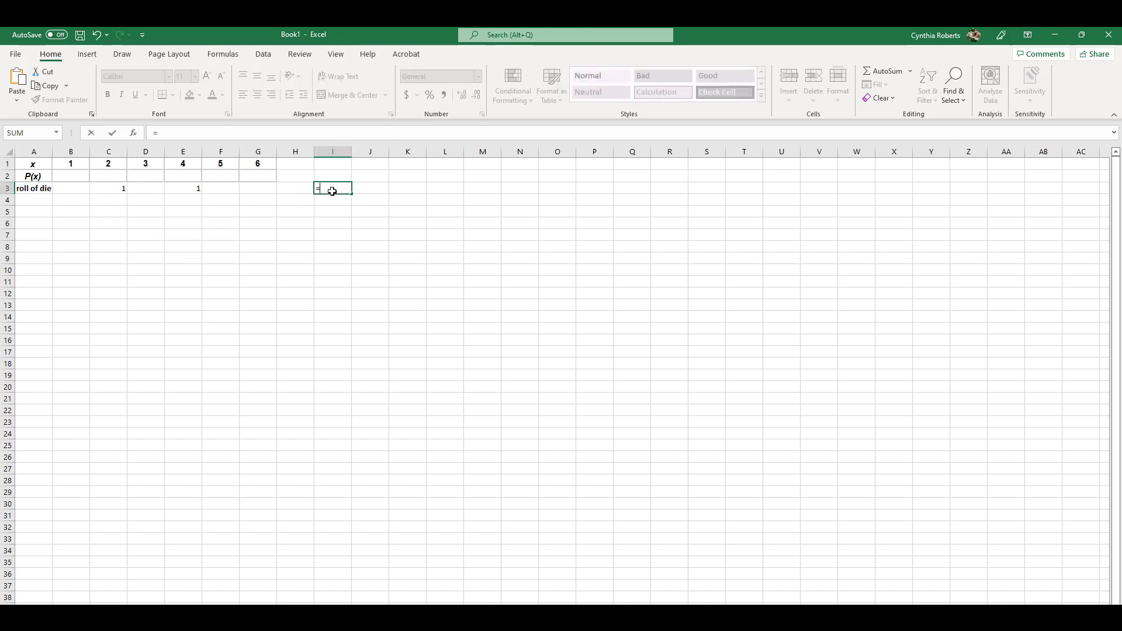
text(sum()
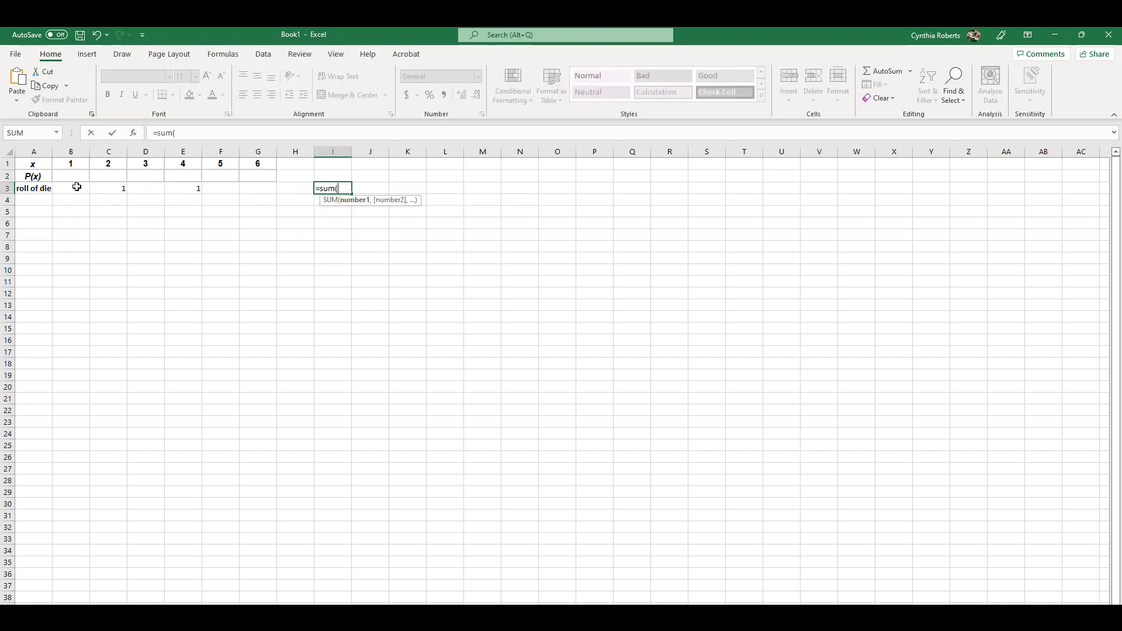
drag(77, 187, 261, 190)
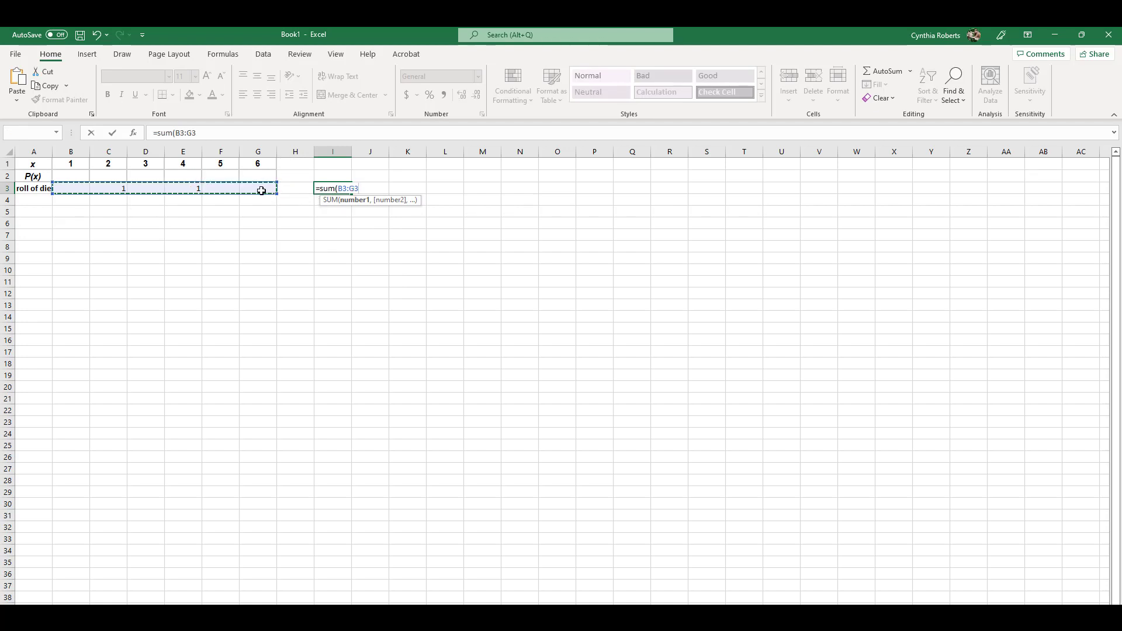
key(Return)
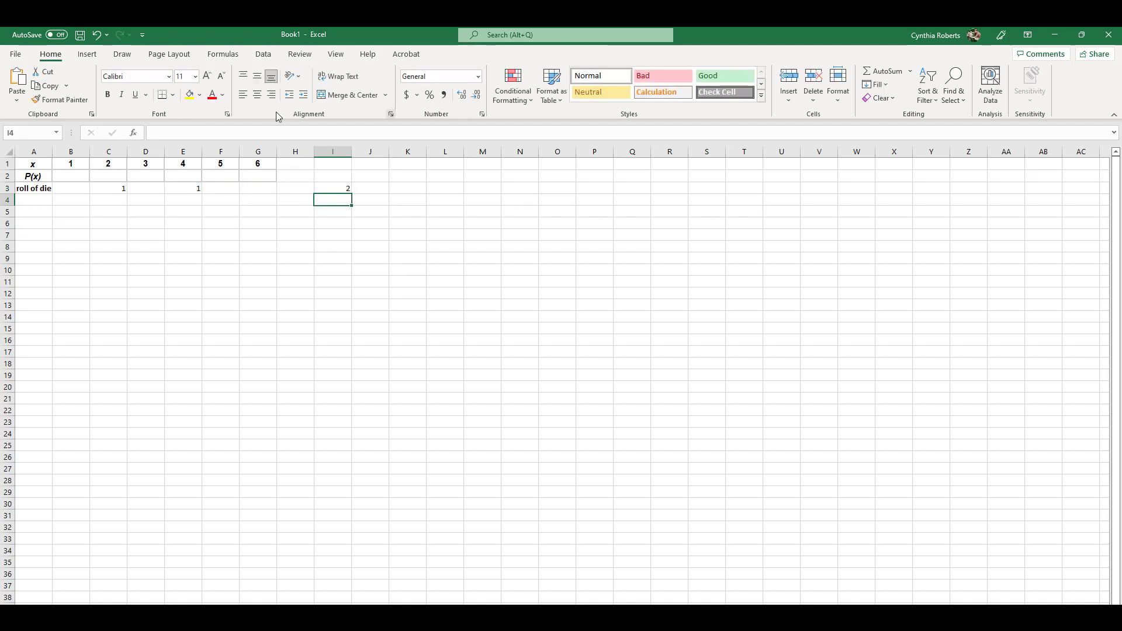
Set the worksheet magnification to 200% and display the SUM formula in cell I3 without changing it
click(336, 55)
click(430, 82)
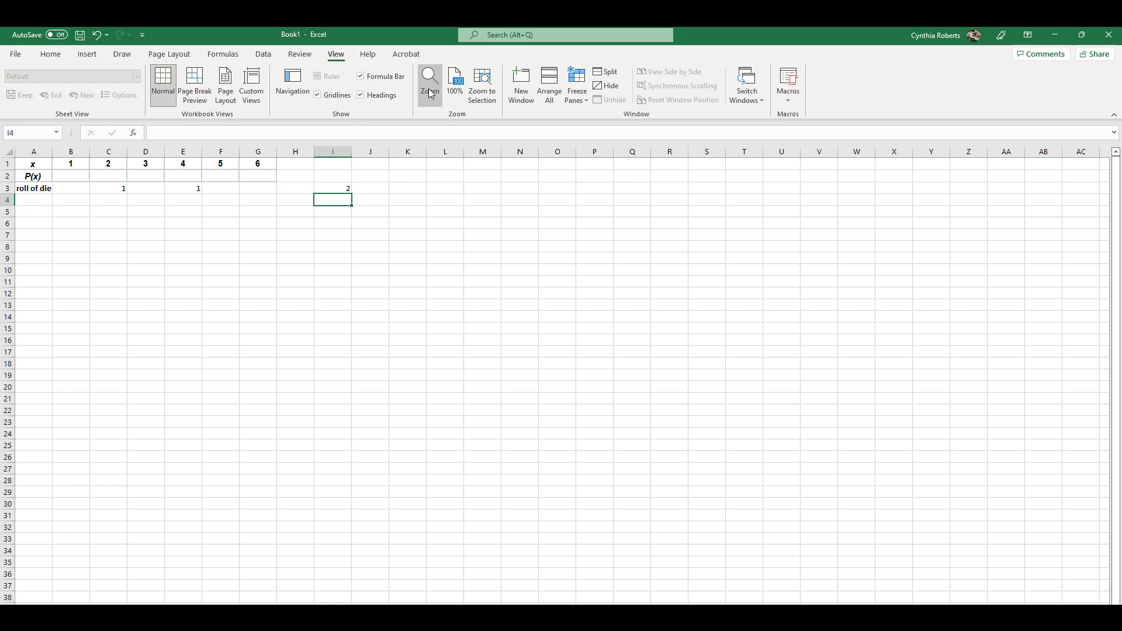
click(534, 345)
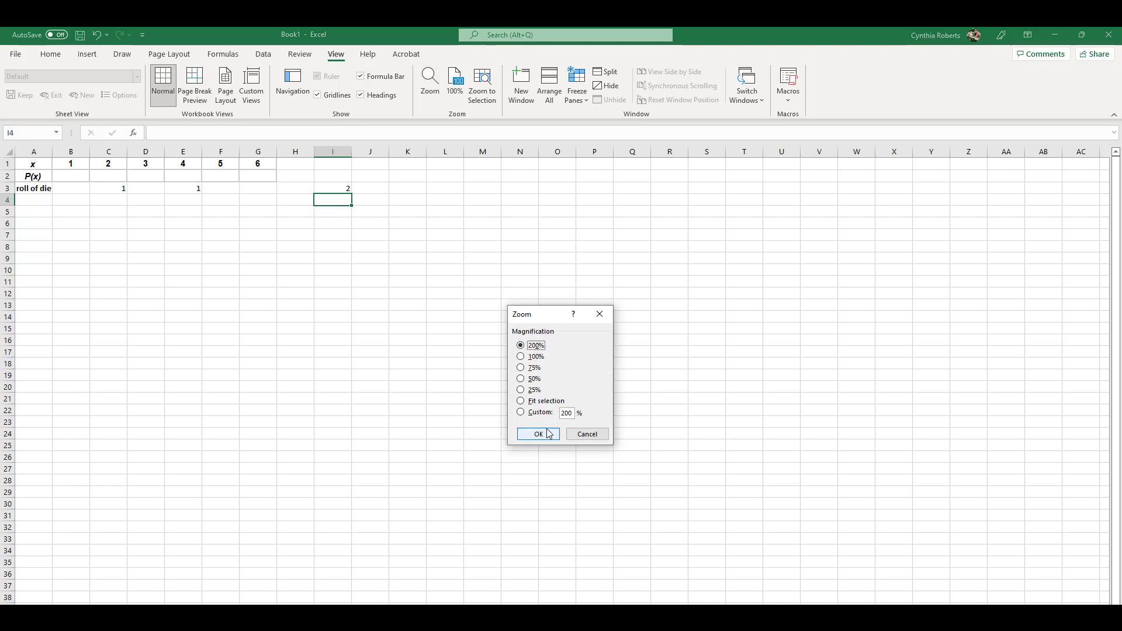
click(545, 434)
double_click(669, 229)
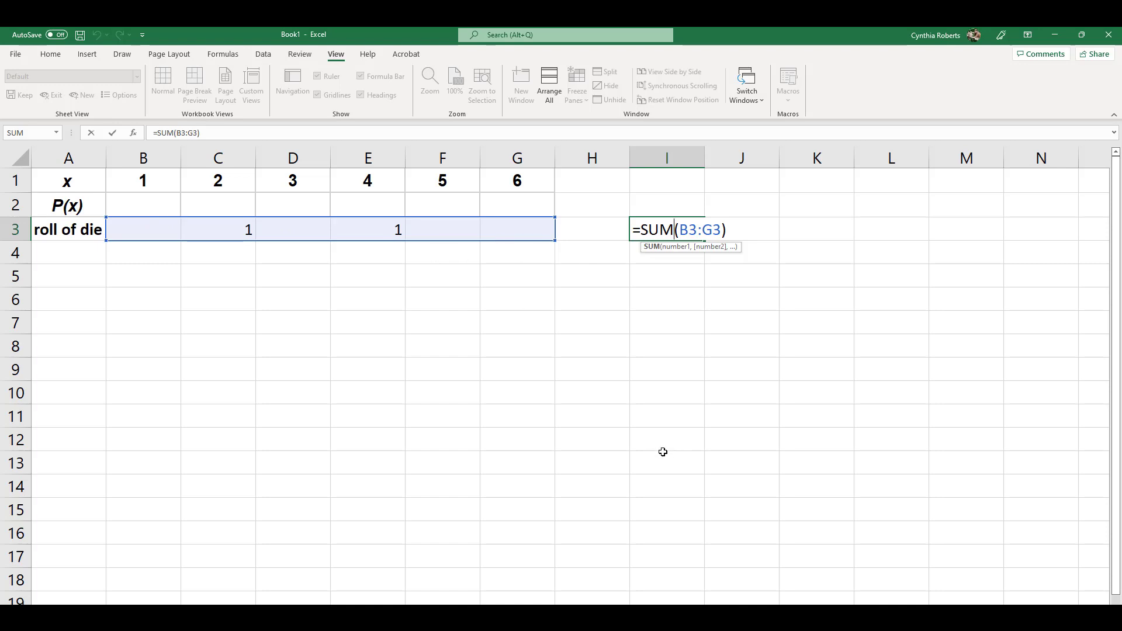
key(Escape)
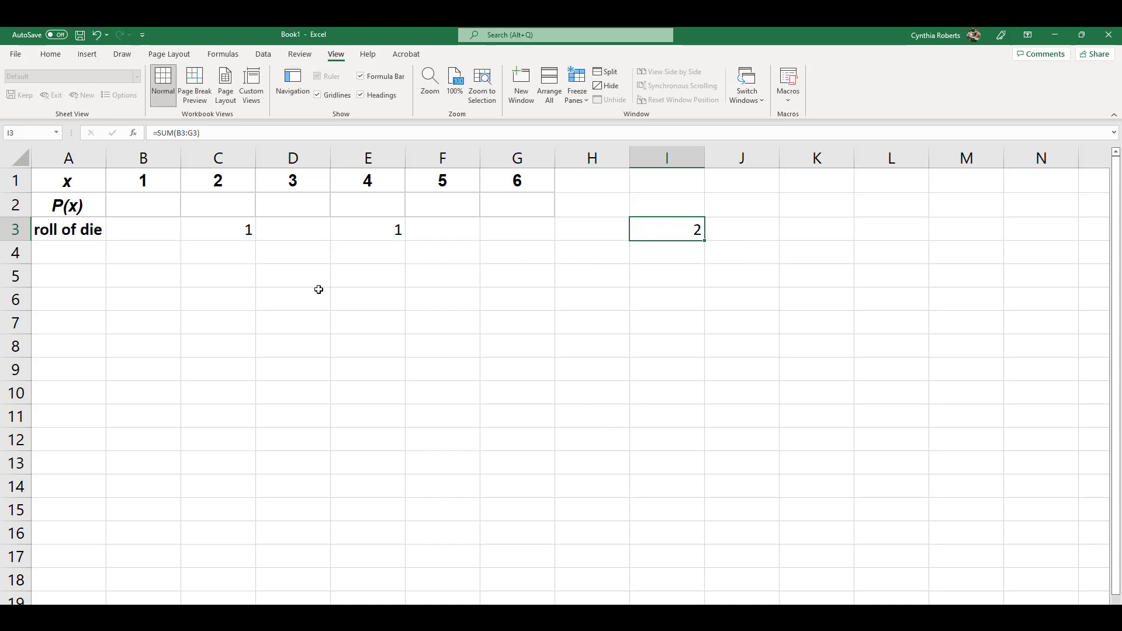
Record the die roll counts for outcomes 1, 2 and 3 as 4, 3 and 7 in cells B3:D3
click(151, 230)
text(4)
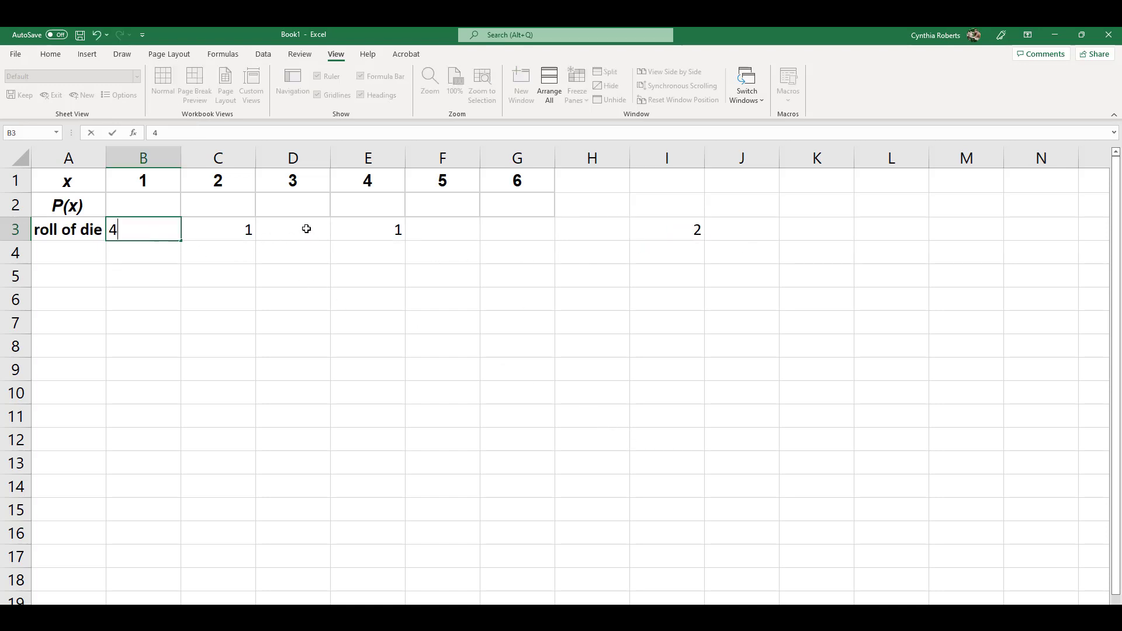
click(246, 229)
text(3)
click(283, 229)
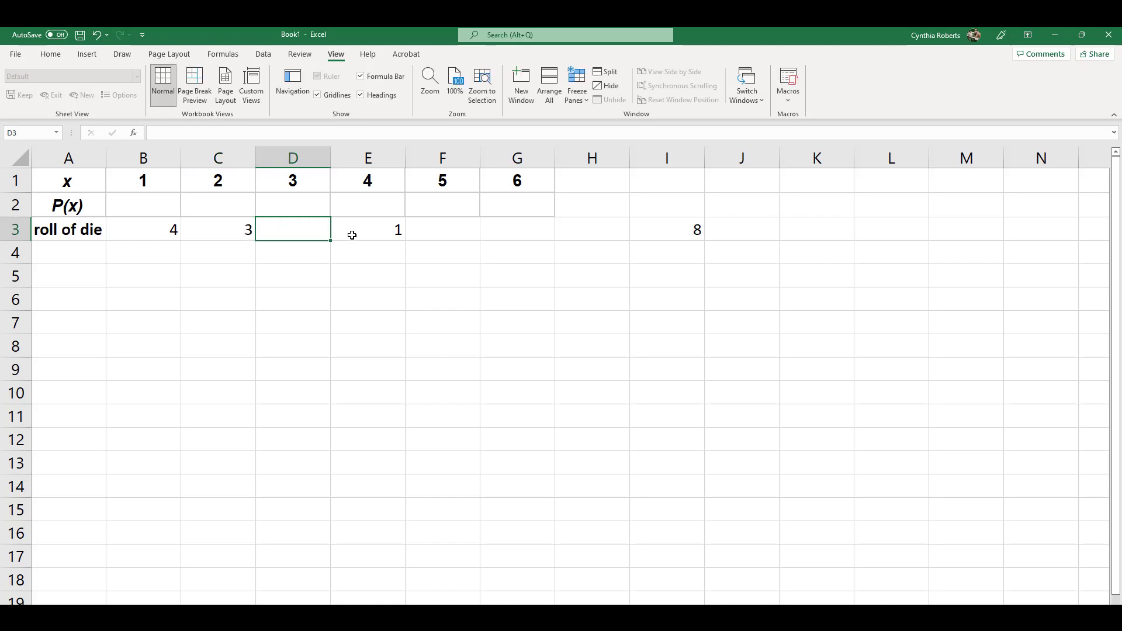
text(7)
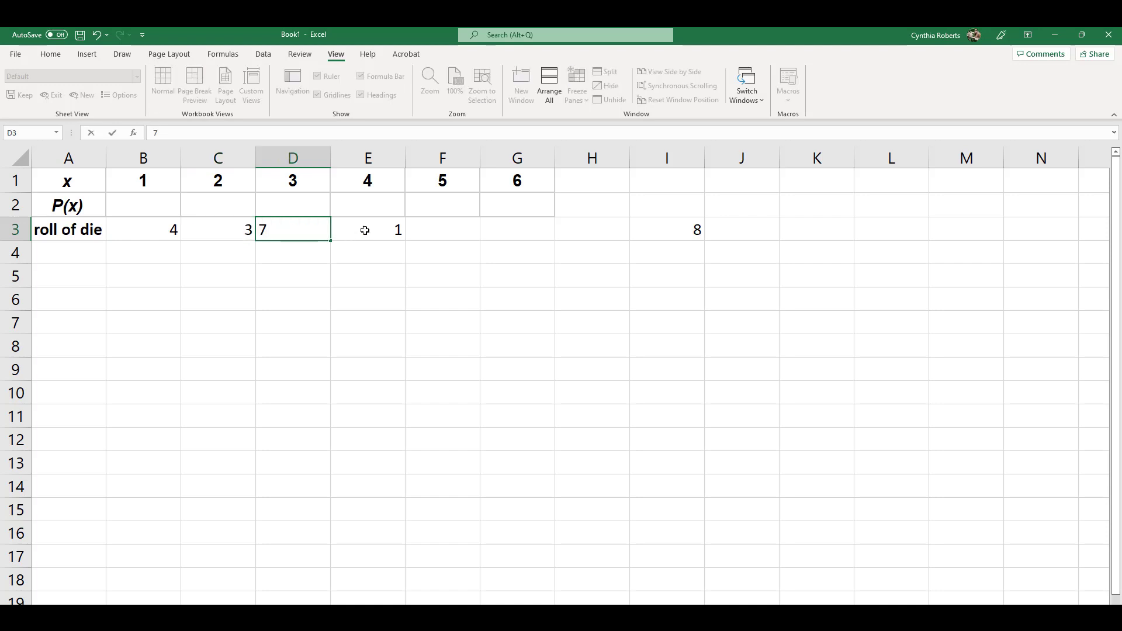
click(362, 229)
click(459, 244)
Record the die roll counts for outcomes 4, 5 and 6 as 3, 4 and 4 in cells E3:G3
click(380, 234)
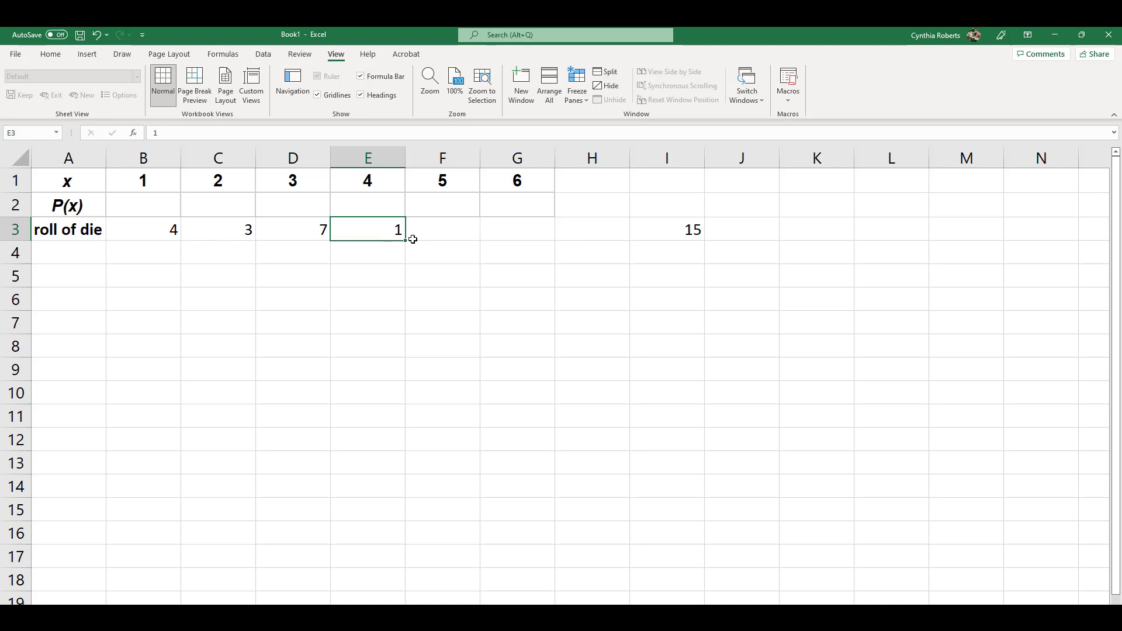
text(3)
click(453, 232)
text(4)
click(512, 229)
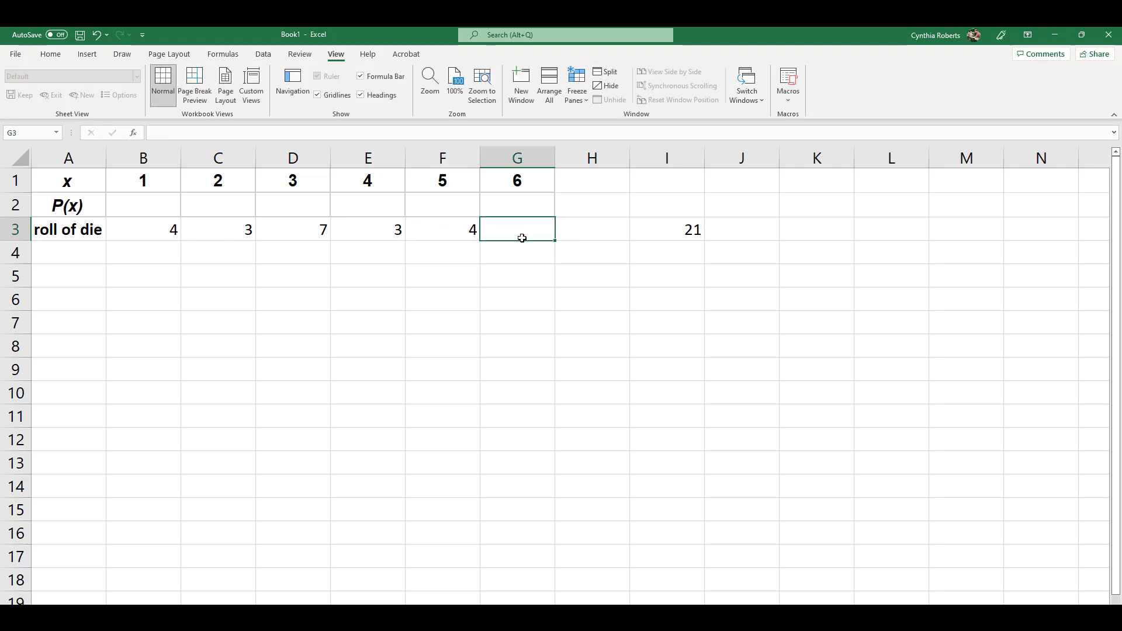
text(4)
click(508, 330)
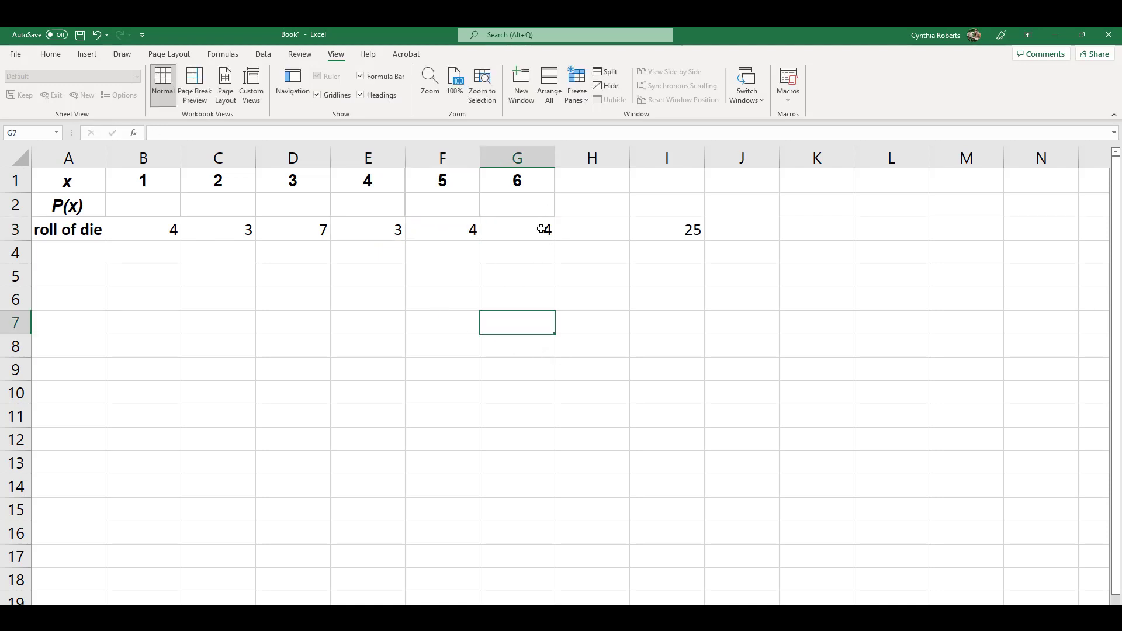
Change the roll count for outcome 6 in cell G3 to 5 and for outcome 3 in cell D3 to 6
click(541, 229)
text(5)
click(450, 232)
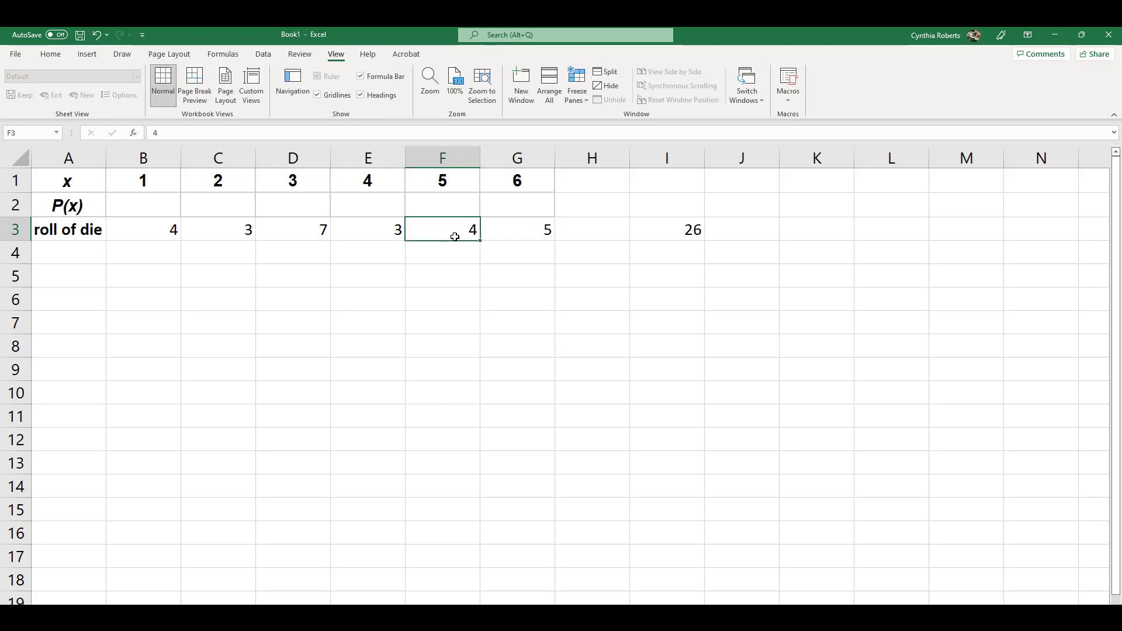
click(303, 235)
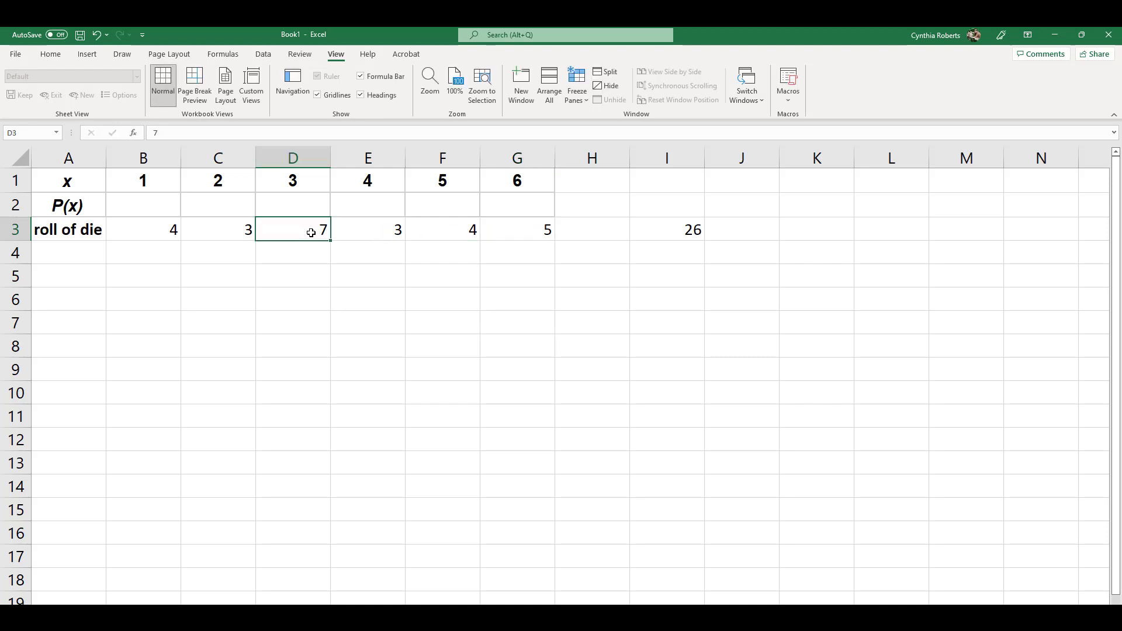
text(6)
key(Return)
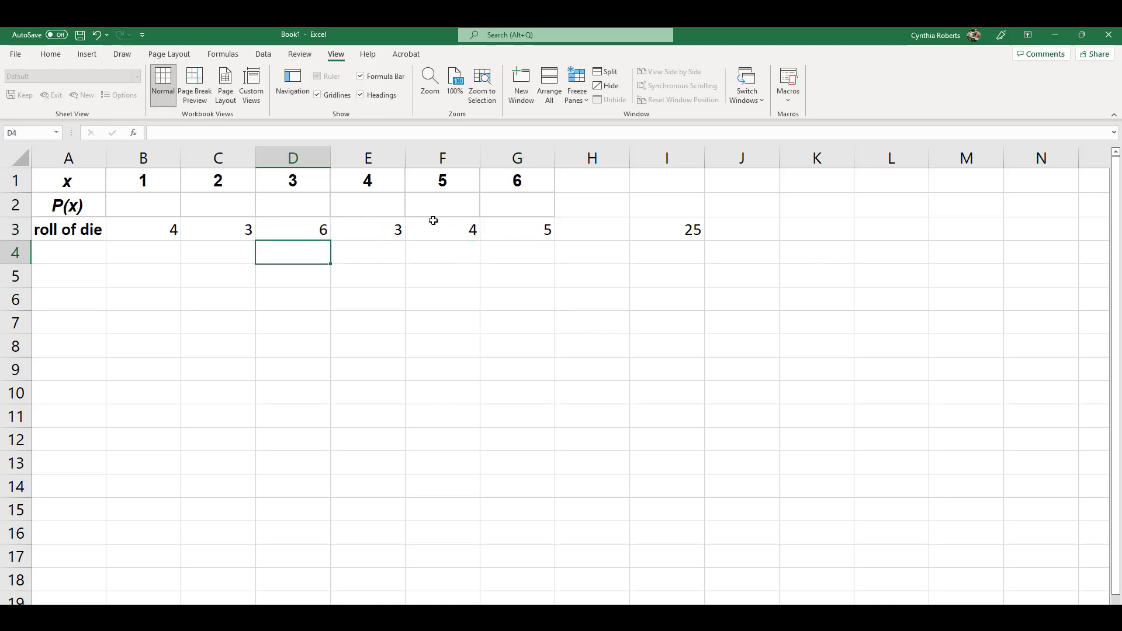
click(683, 230)
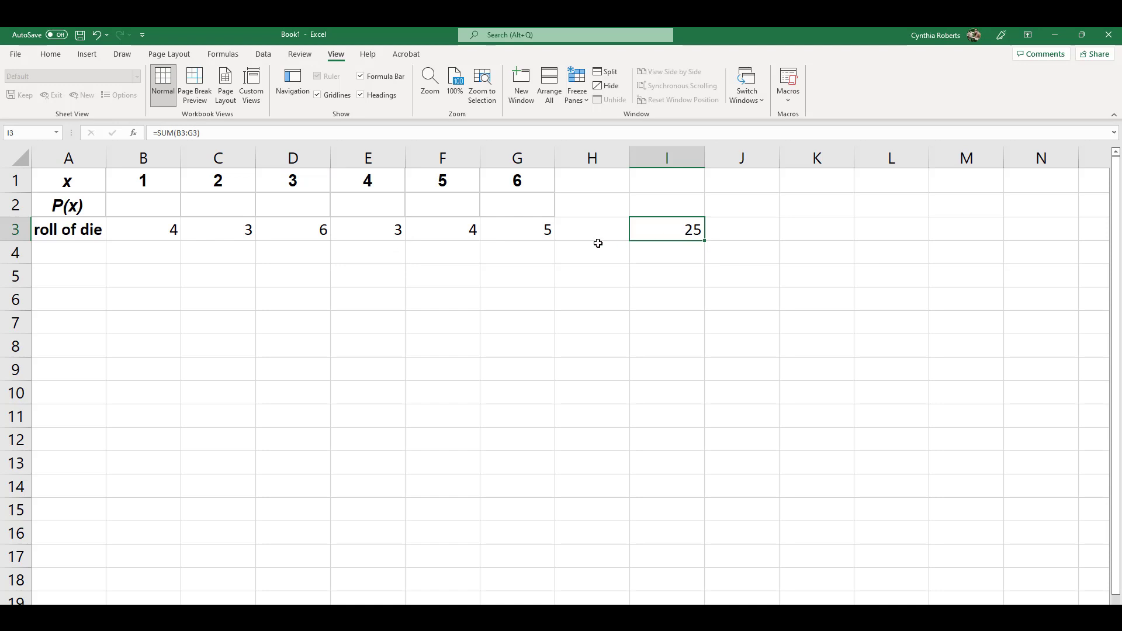
click(149, 237)
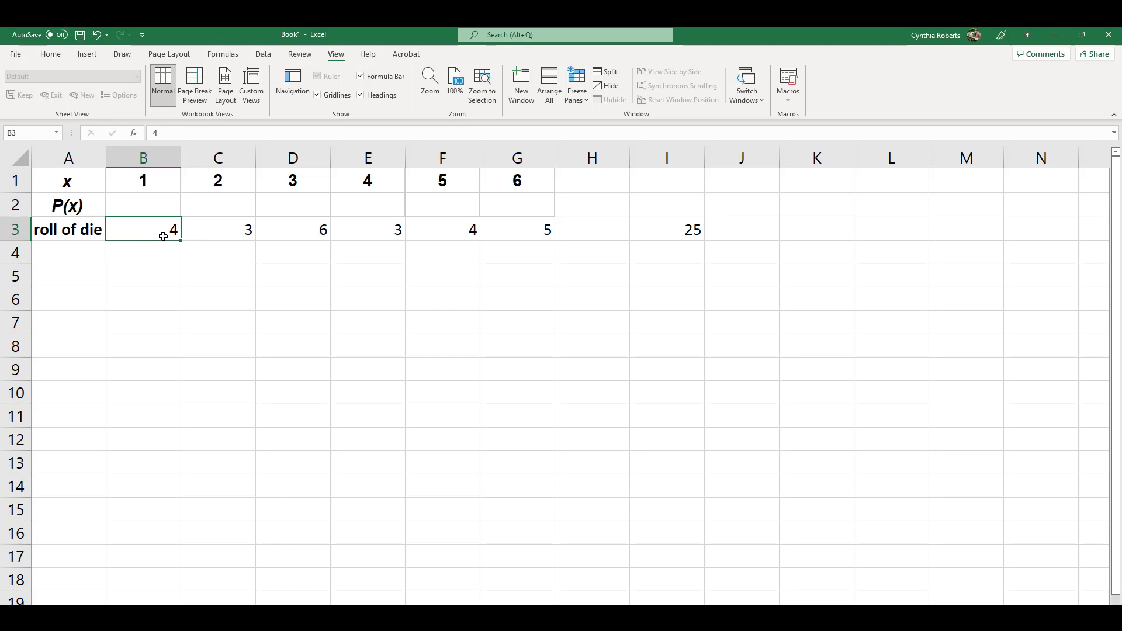
click(225, 233)
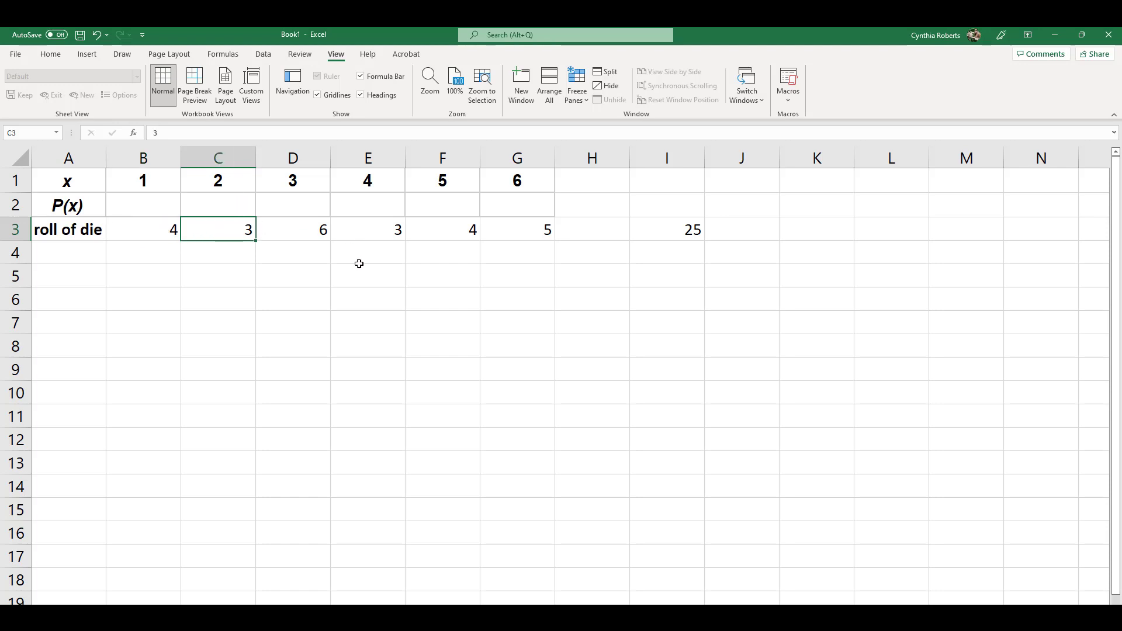
click(158, 201)
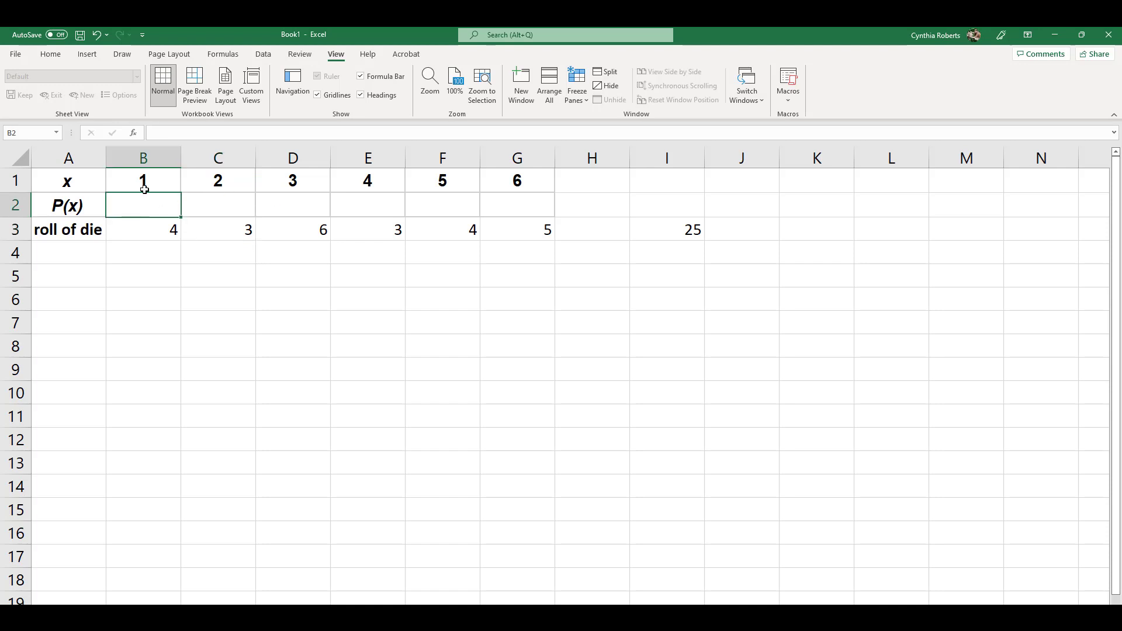
click(162, 233)
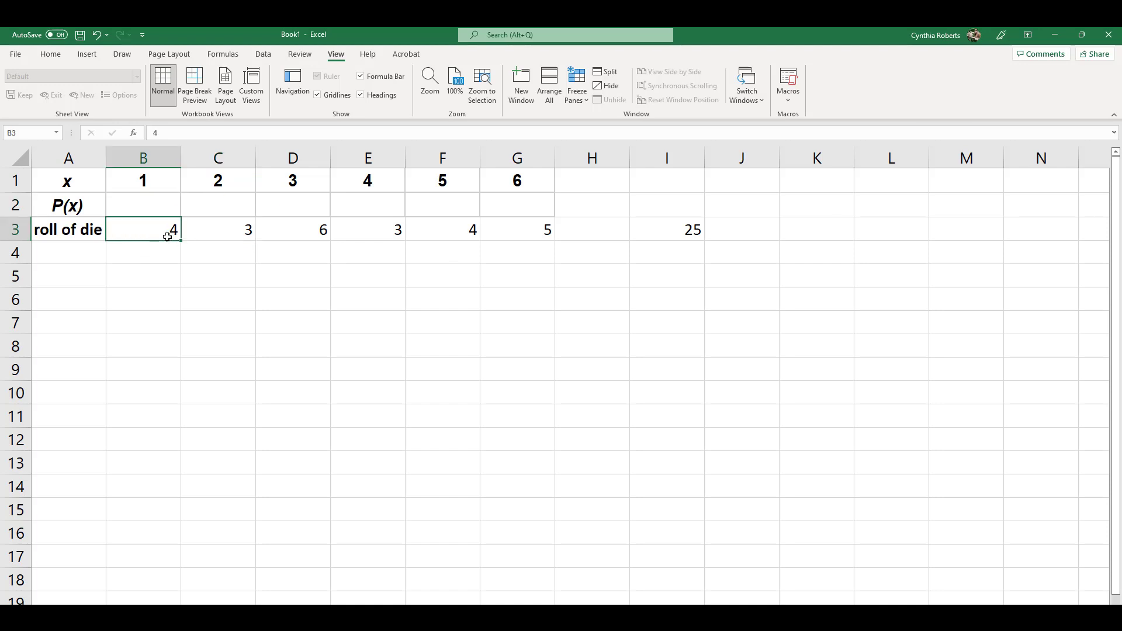
click(678, 231)
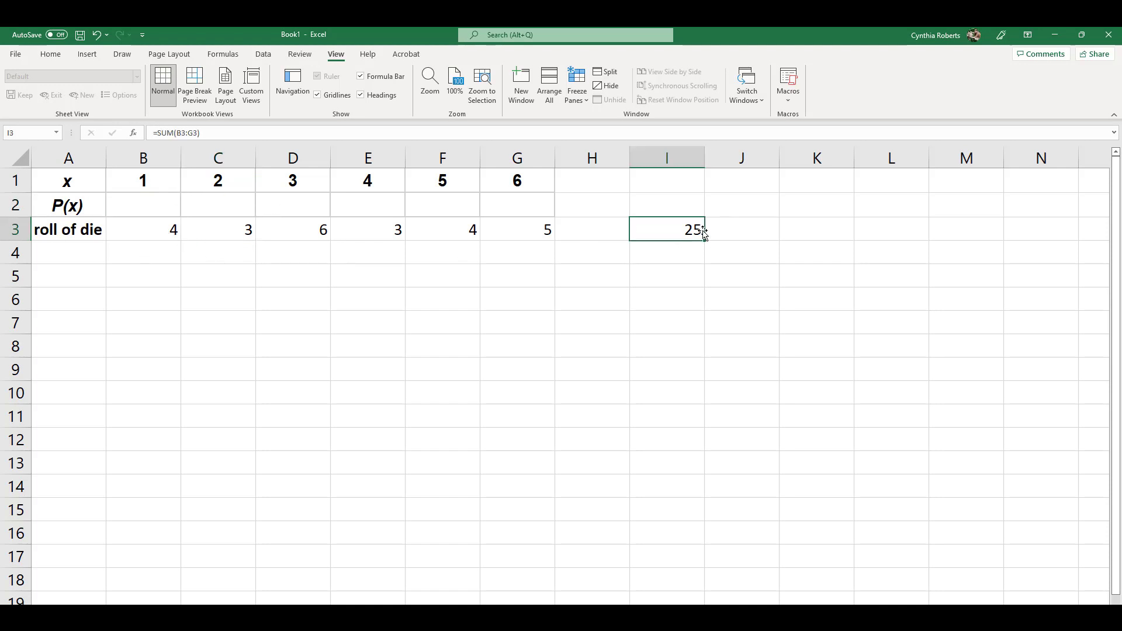
Calculate the probability of outcome 1 in cell B2 with =B3/$I$3 and fill the formula across to G2
click(145, 206)
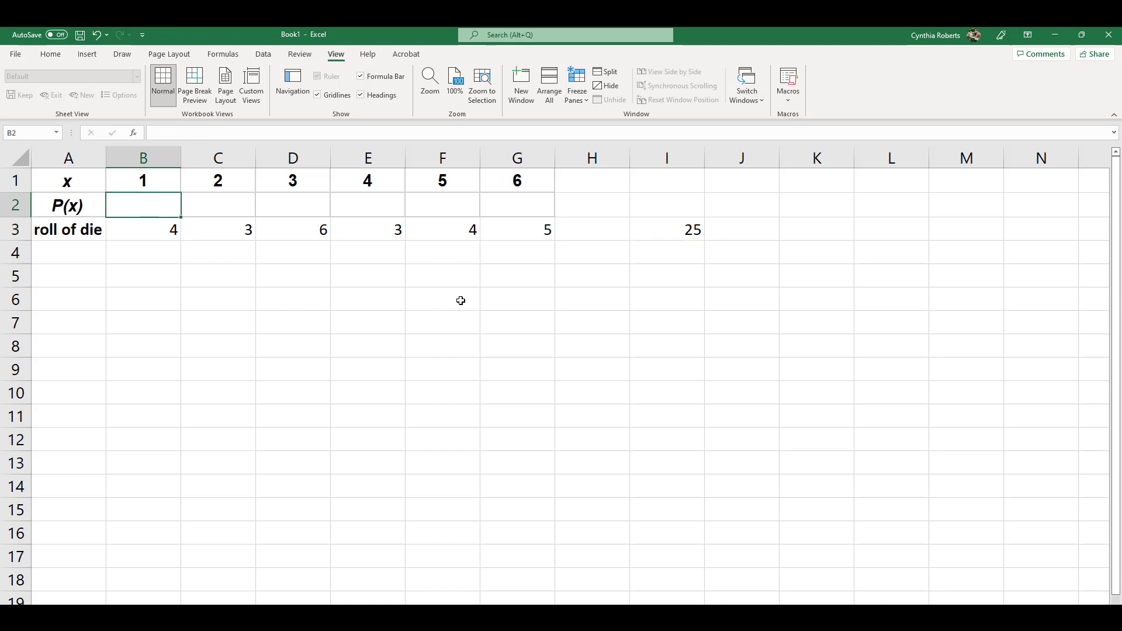
text(=)
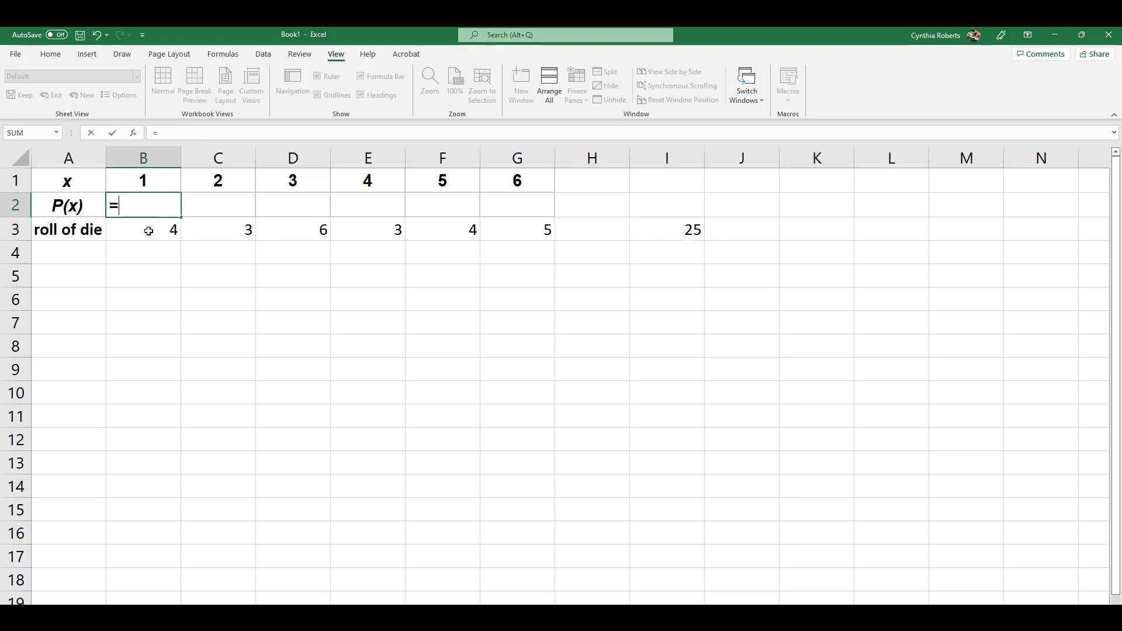
click(148, 230)
text(/)
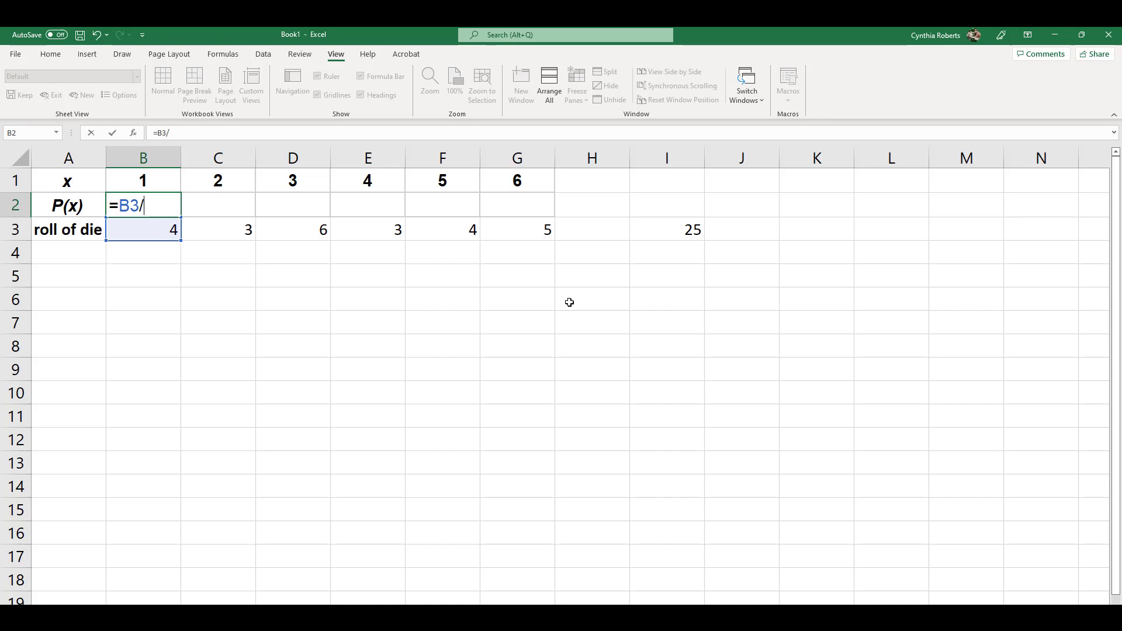
click(679, 235)
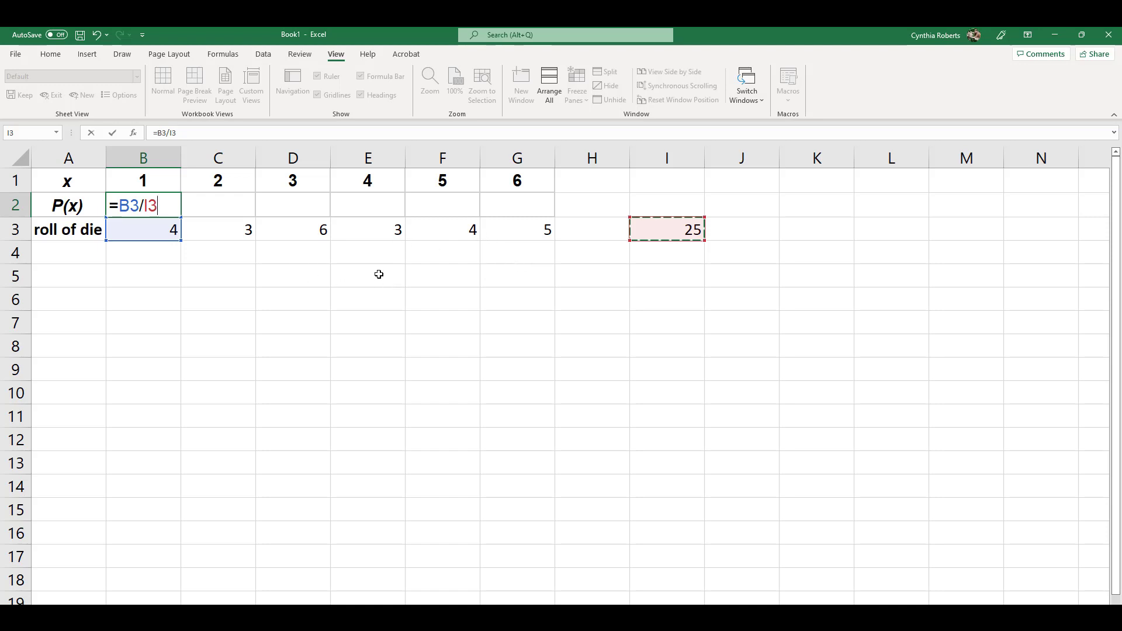
key(F4)
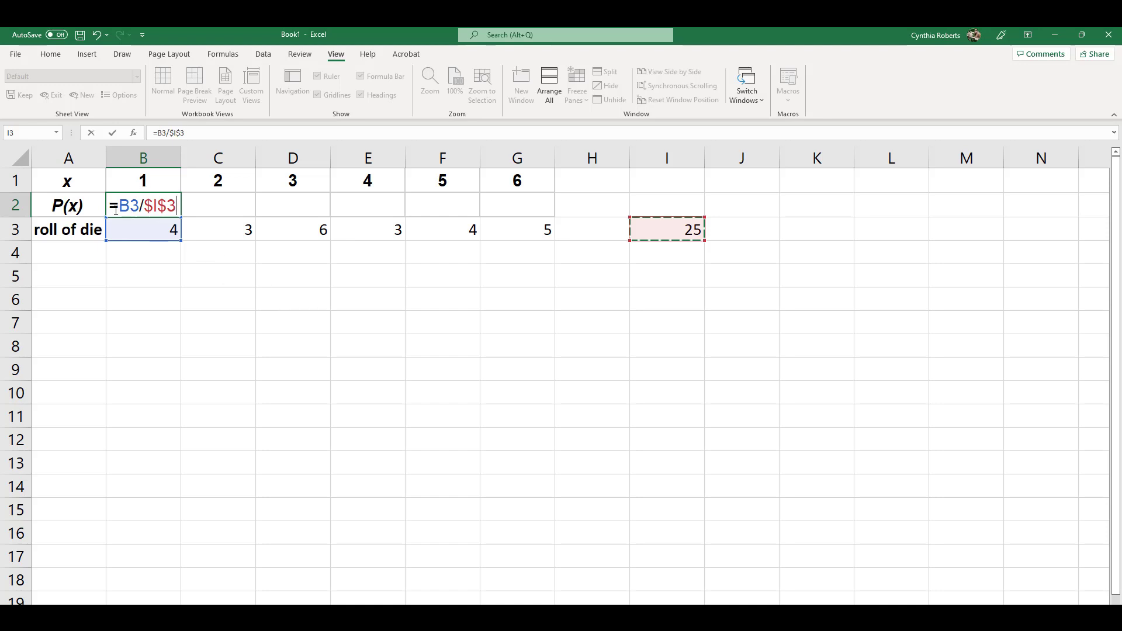
key(Return)
click(145, 206)
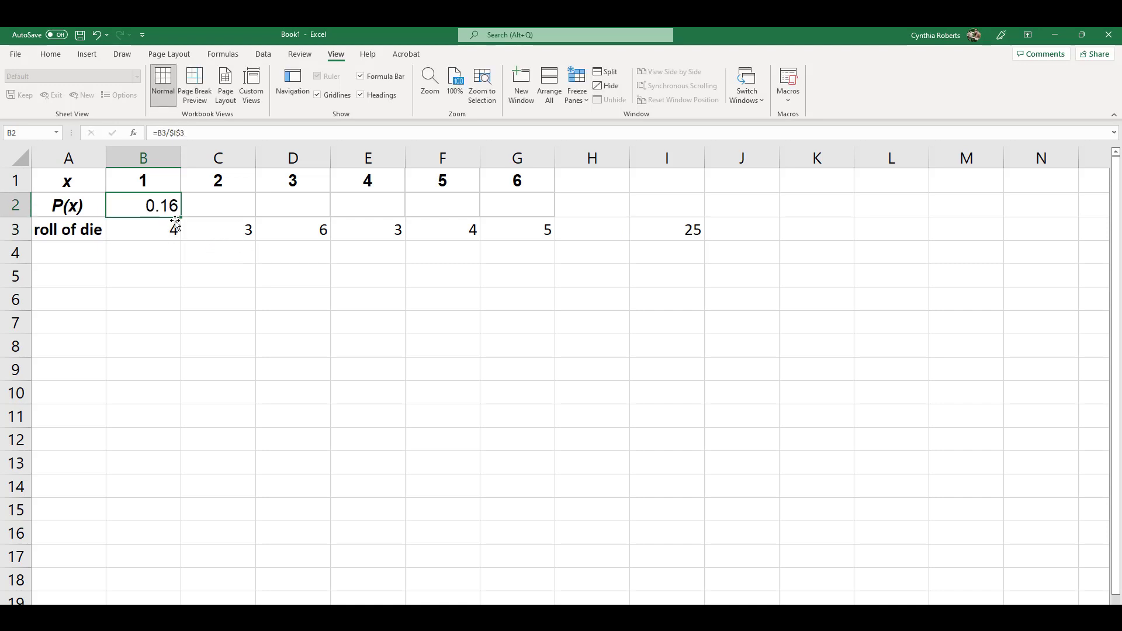
drag(195, 217, 516, 217)
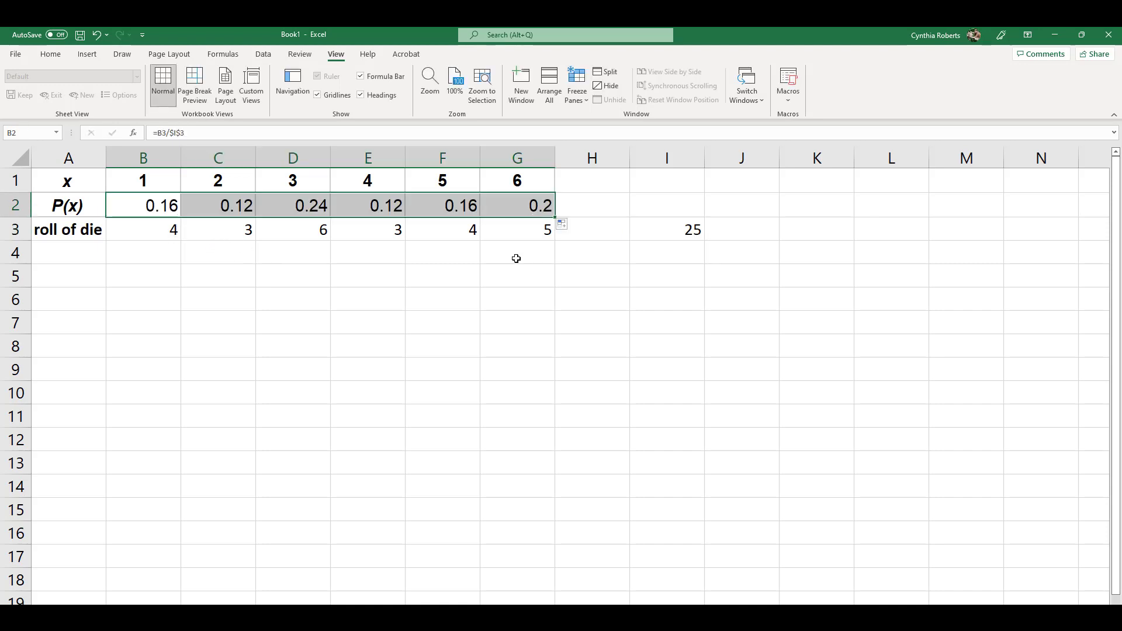
Fill the SUM formula from cell I3 up into cell I2 to total the P(x) row
click(666, 212)
click(675, 235)
double_click(676, 233)
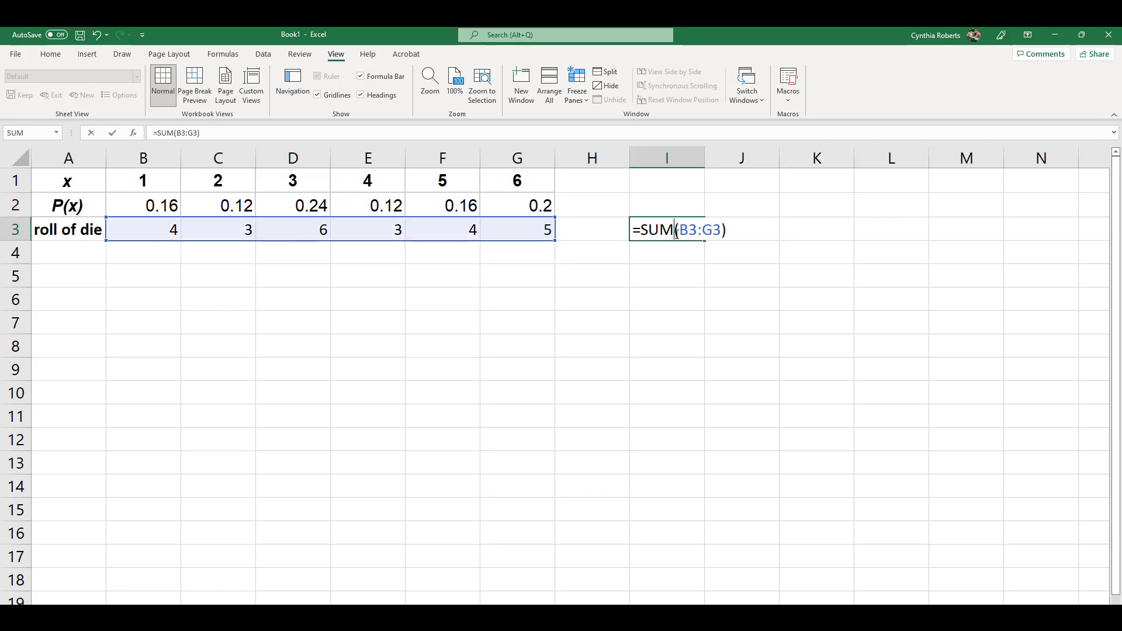
key(Escape)
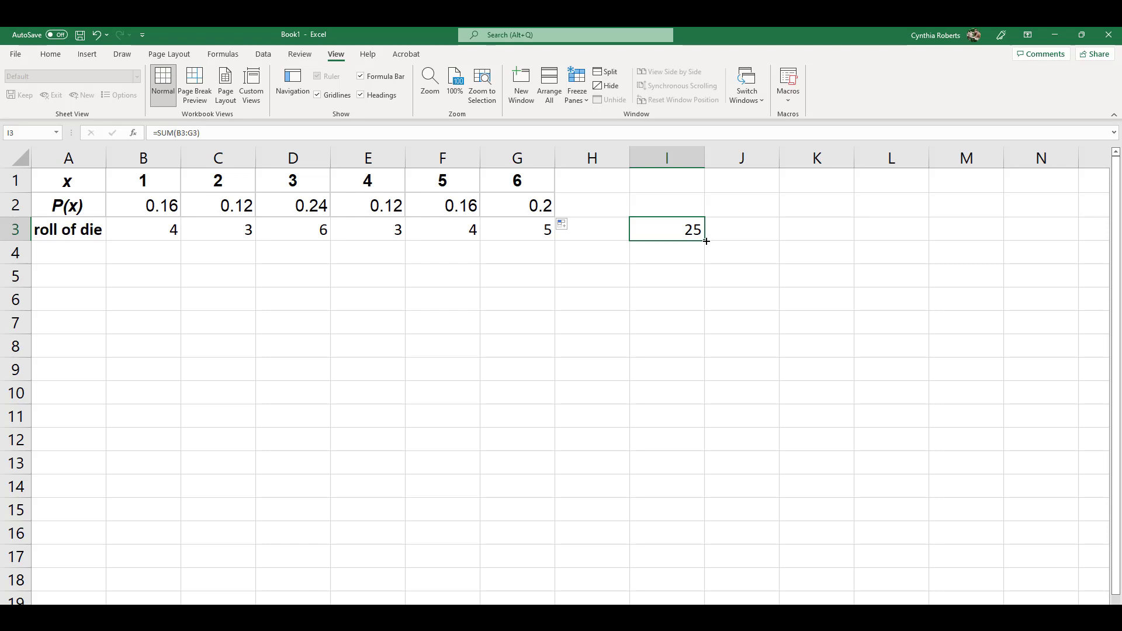
drag(706, 241, 696, 204)
Display the SUM formula in cell I2 to check the range it covers, leaving it unedited
click(673, 208)
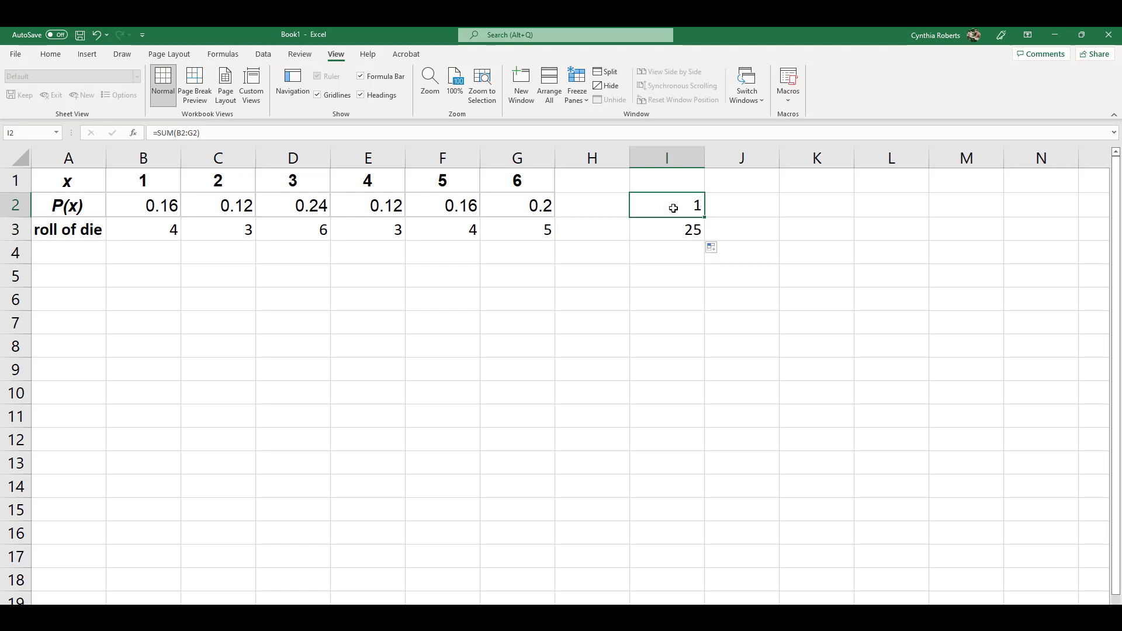
double_click(673, 208)
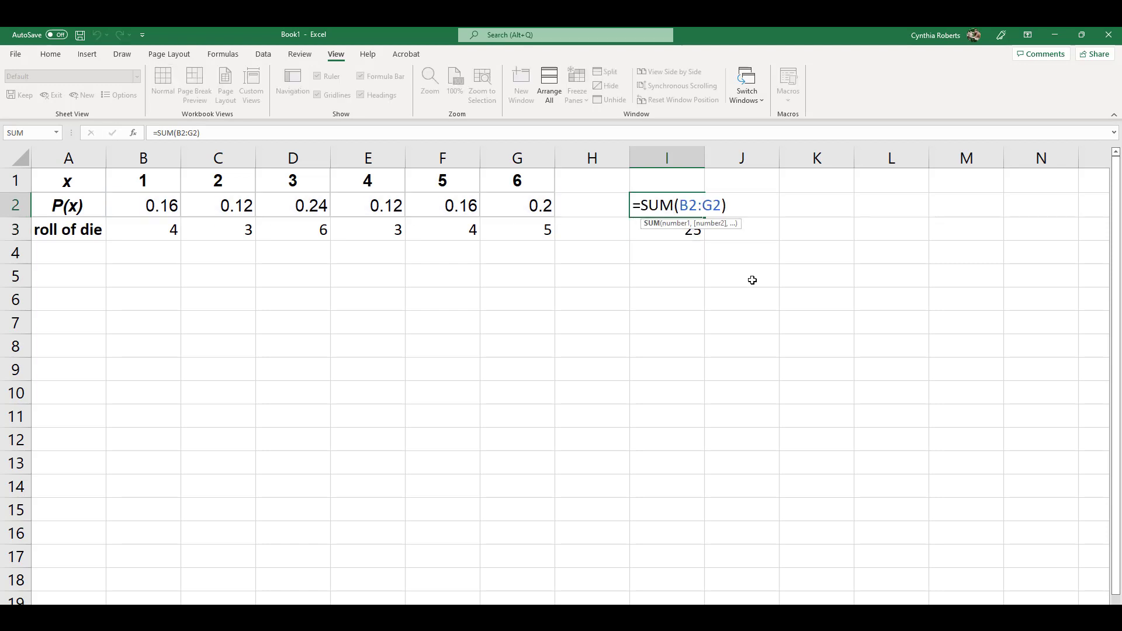
key(Escape)
double_click(678, 211)
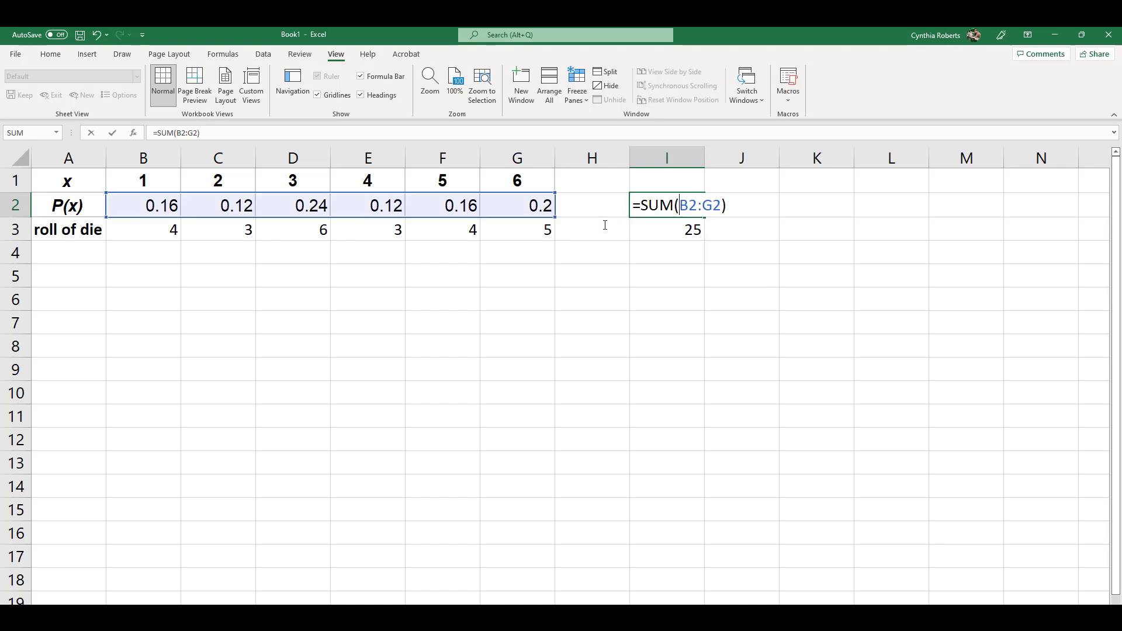
key(Escape)
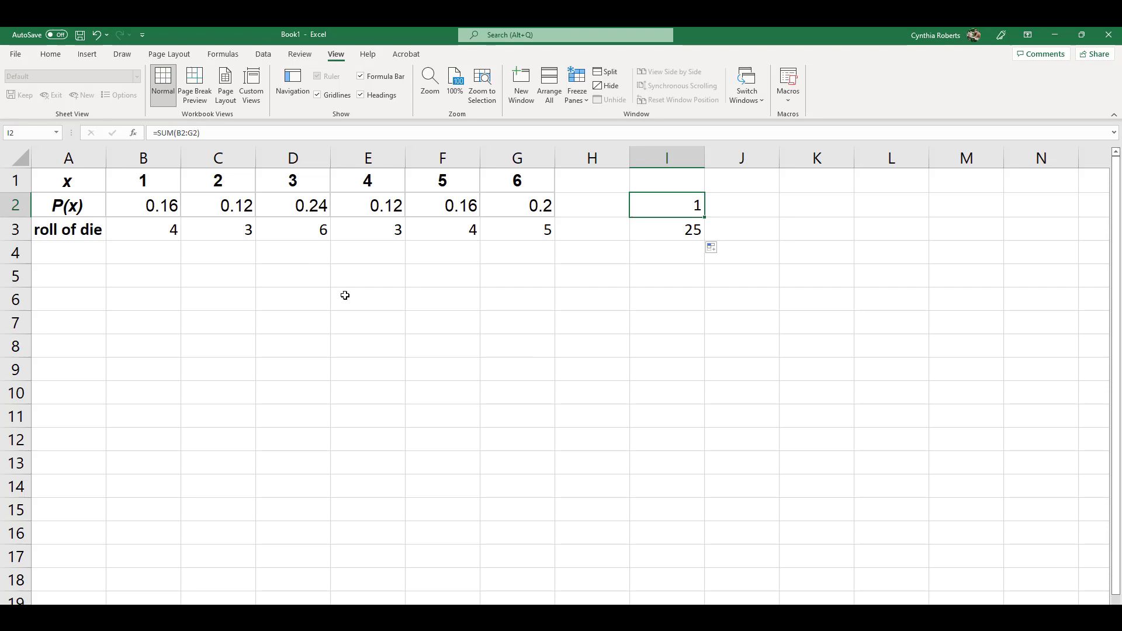
Switch to the browser's Assessment page and read the Part Two questions on the discrete probability distribution
key(alt+Tab)
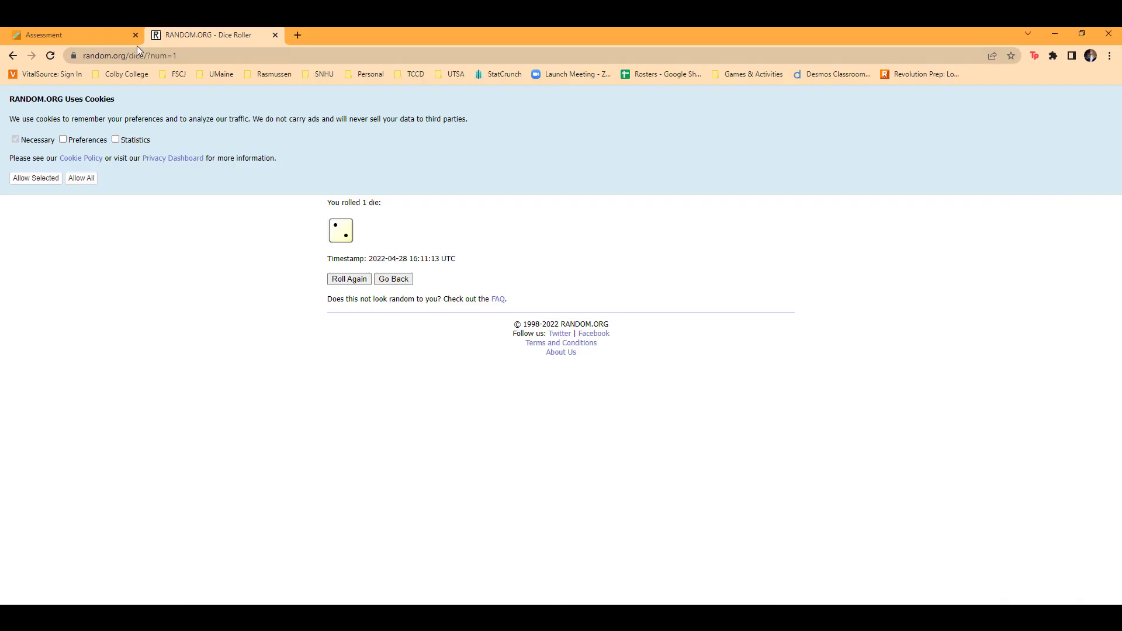
click(109, 29)
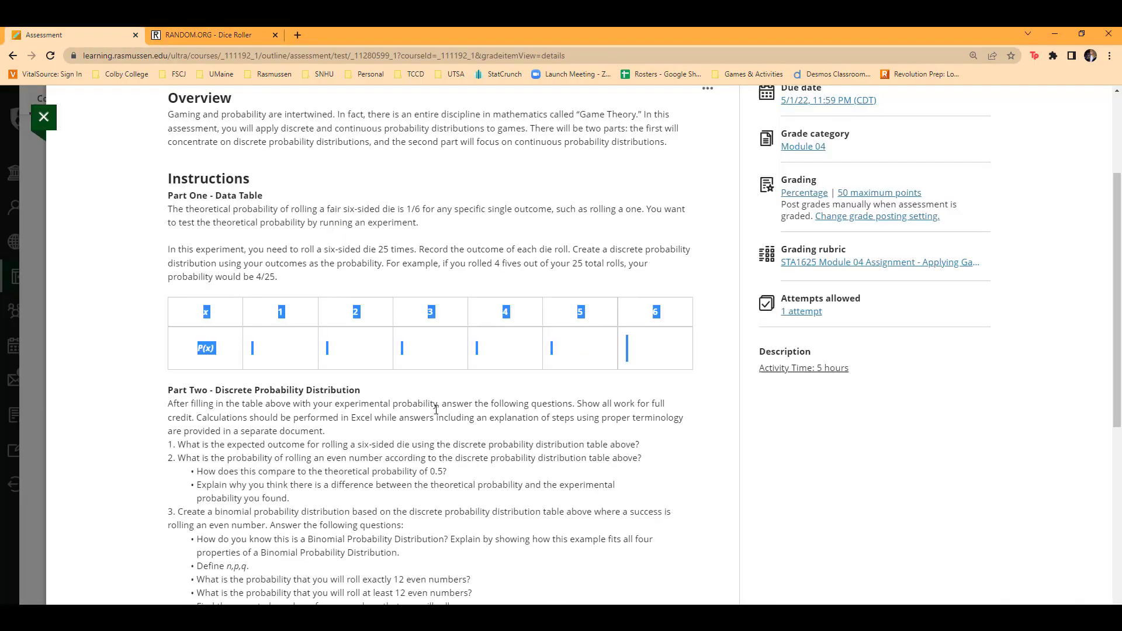
scroll(559, 419, down, 1)
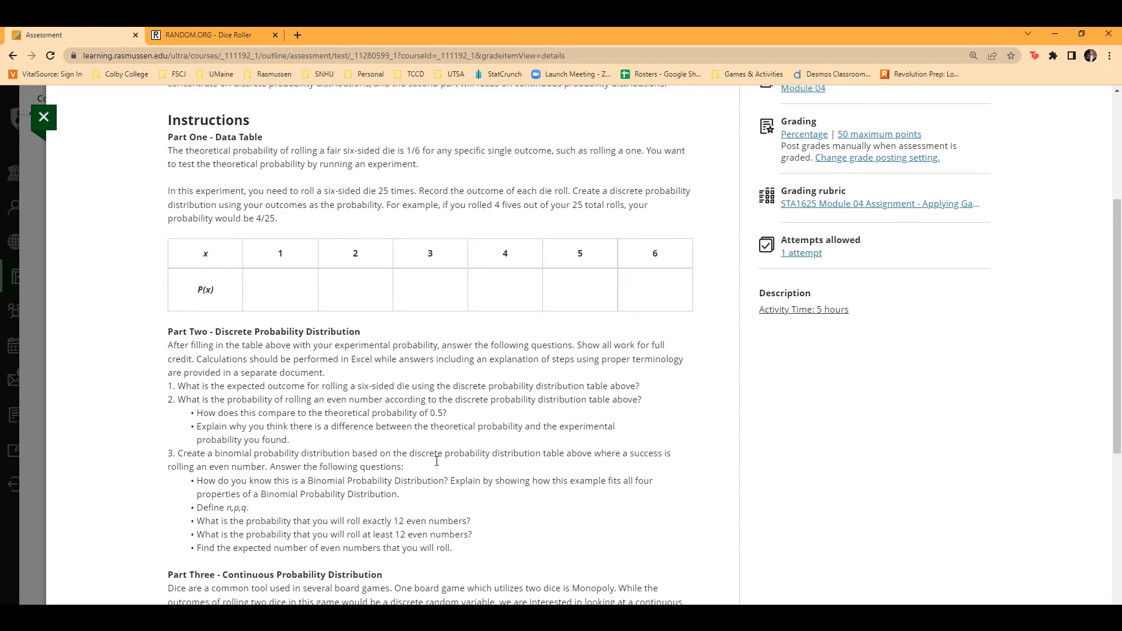
scroll(437, 461, down, 1)
Switch to the Excel workbook and label cell B5 "mean"
key(alt+Tab)
click(151, 281)
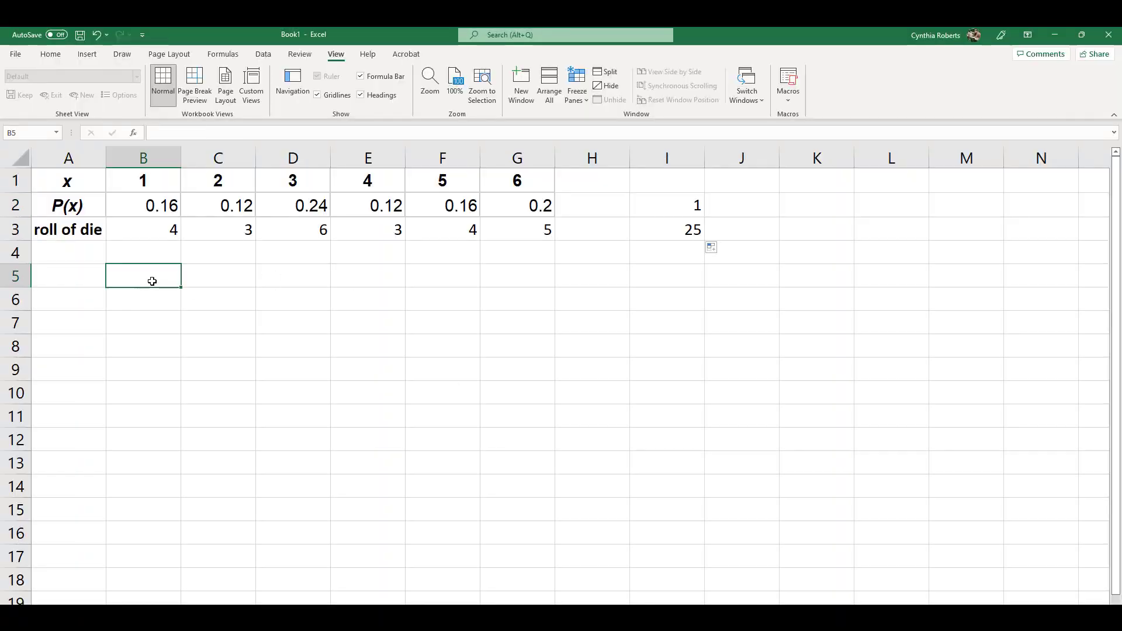
text(mean)
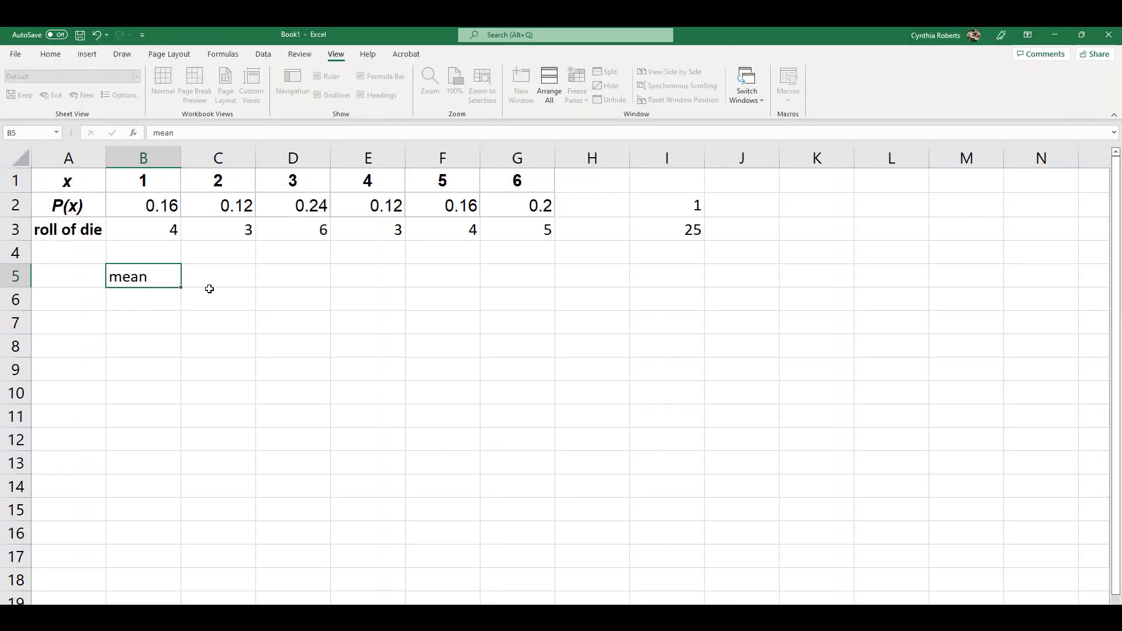
Calculate the expected outcome of the die roll in cell C5 with =SUMPRODUCT(B1:G1,B2:G2)
key(Tab)
text(=S)
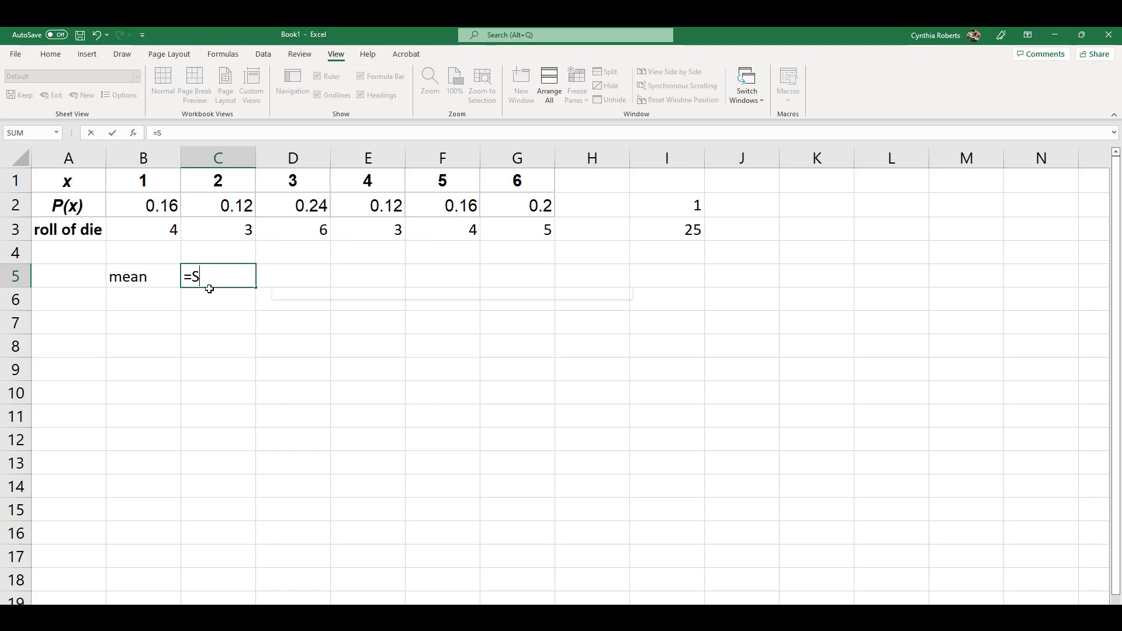
text(UMPRODUCT)
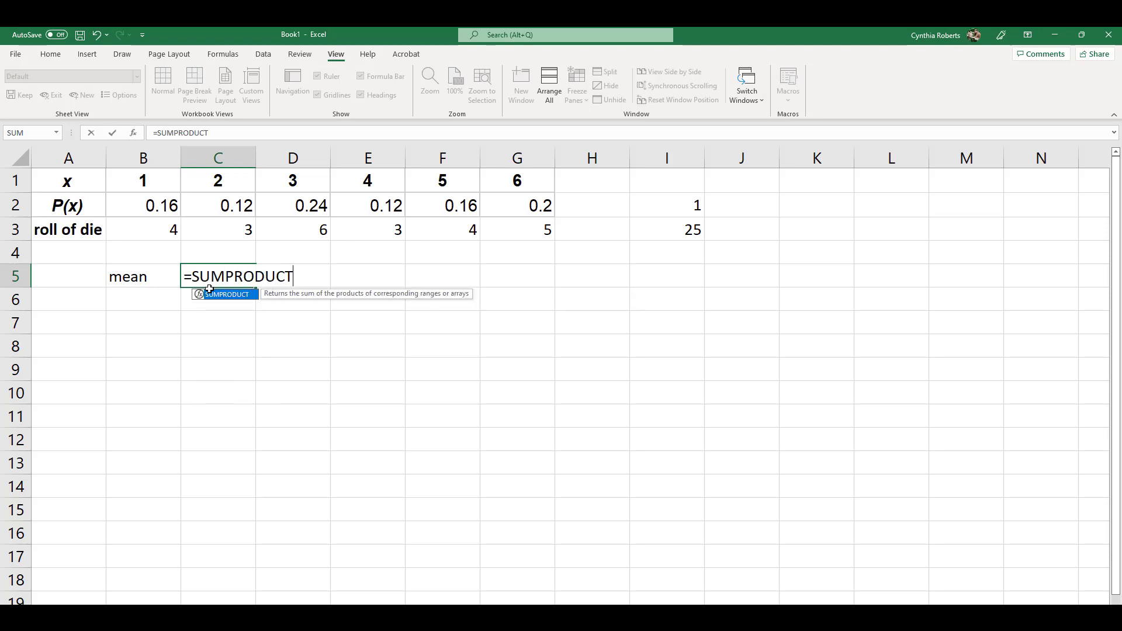
text(()
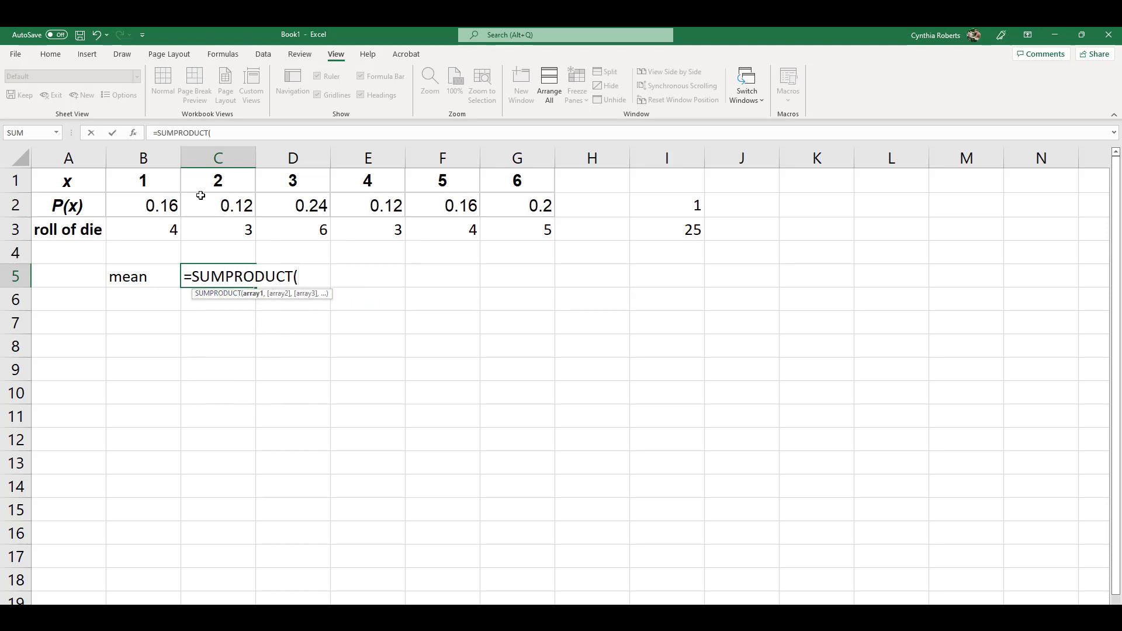
drag(136, 180, 499, 180)
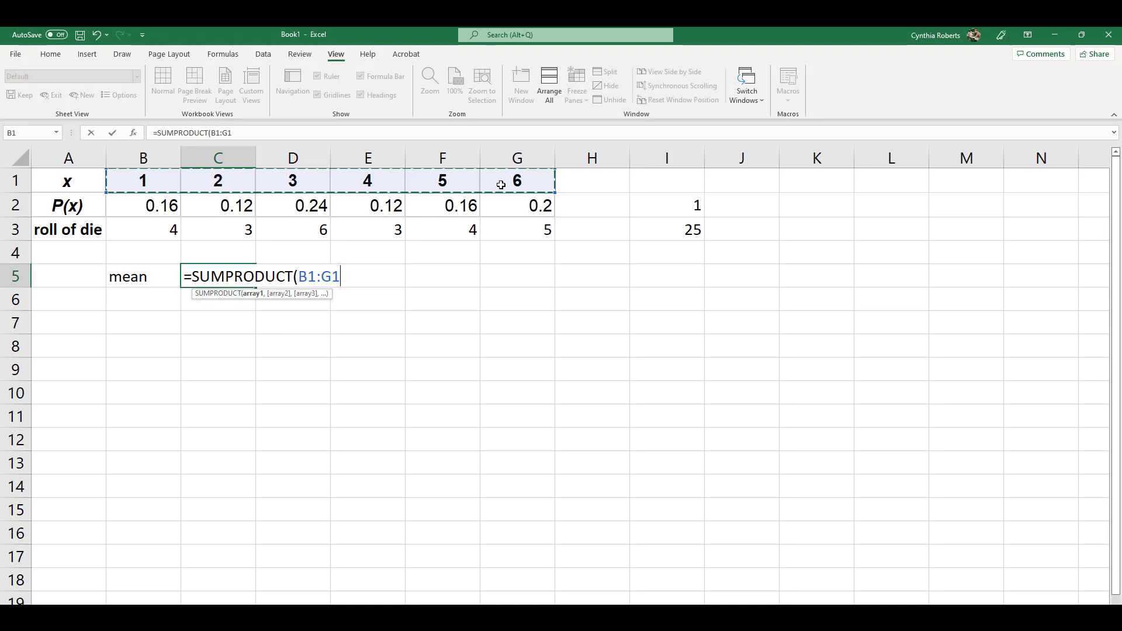
text(,)
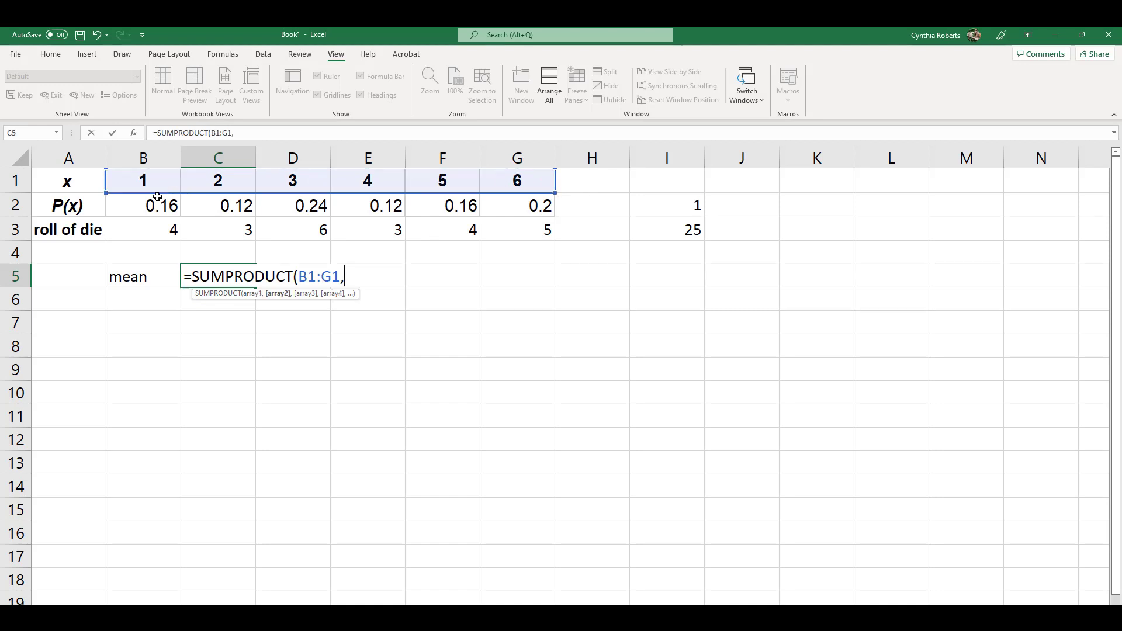
drag(157, 197, 521, 217)
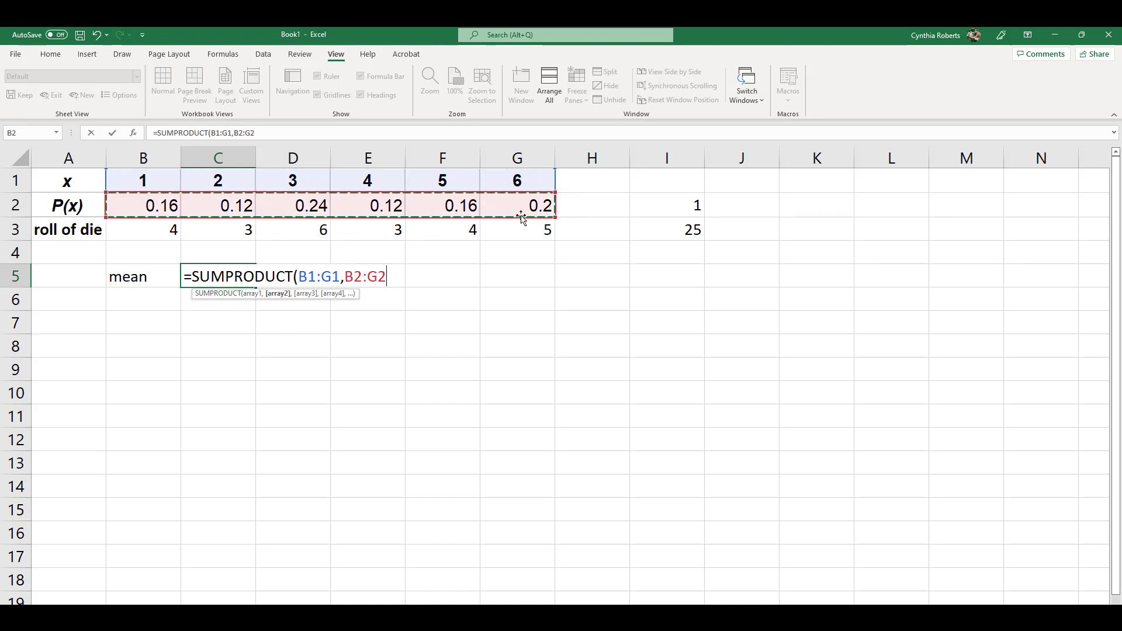
text())
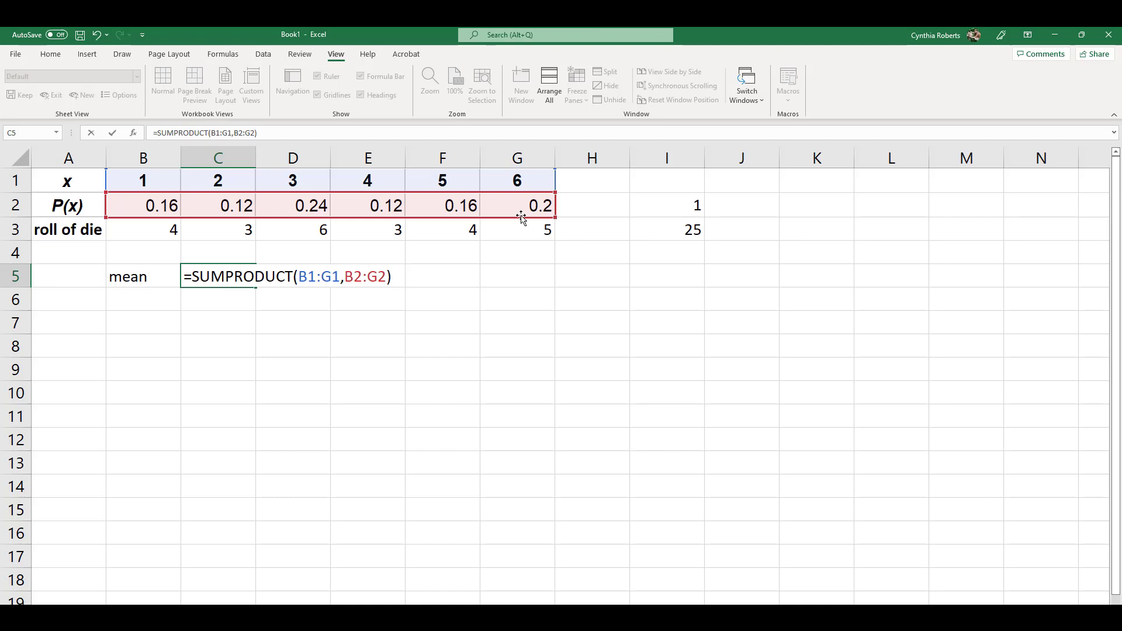
key(Return)
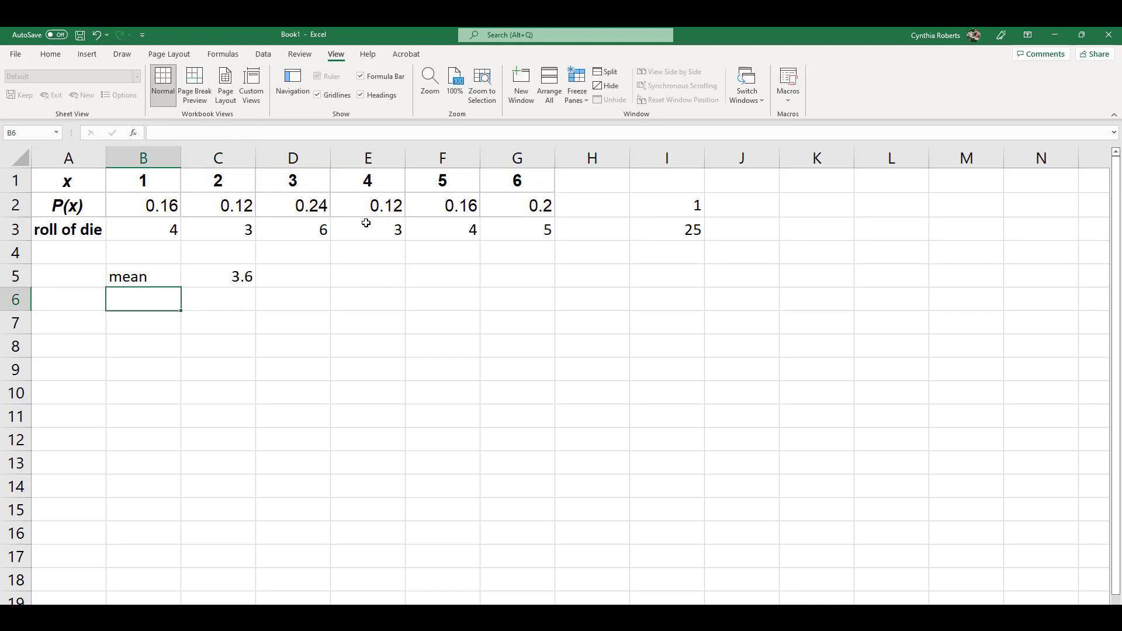
Review the mean formula in C5 alongside the roll count and probability for outcome 3
click(226, 269)
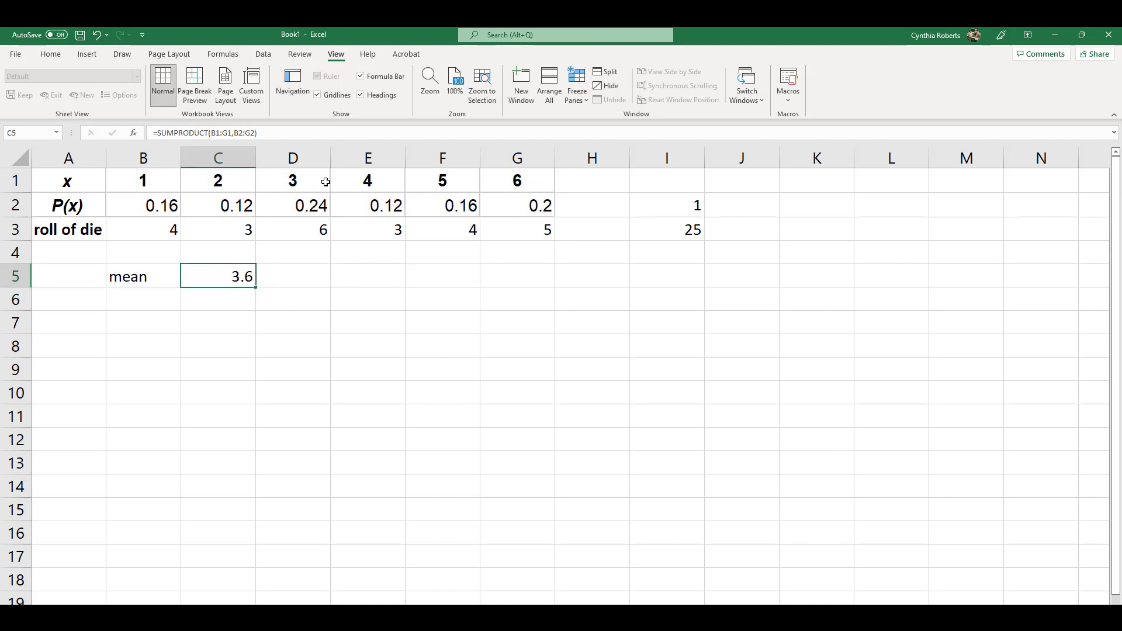
click(310, 229)
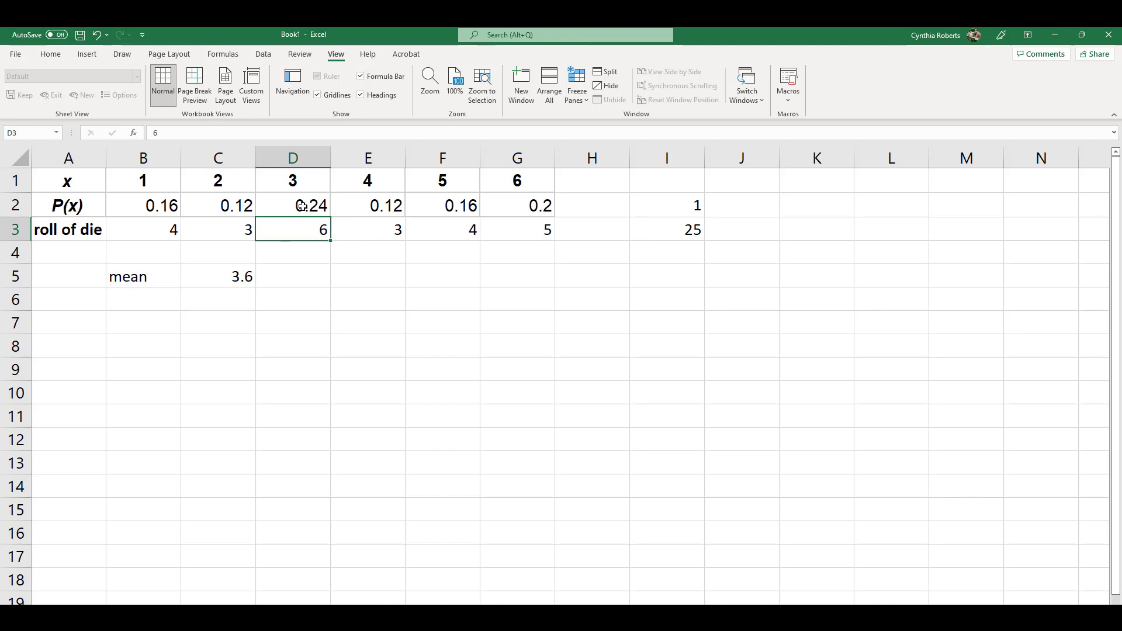
drag(301, 205, 366, 228)
click(227, 276)
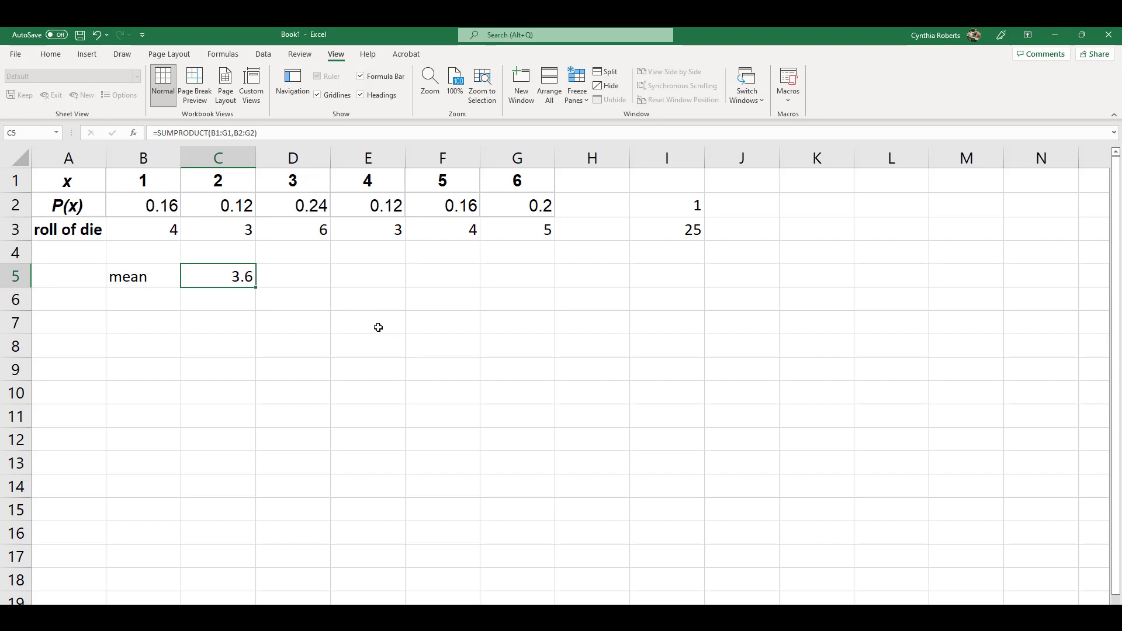
Switch to the browser's Assessment page, read the binomial distribution questions of Part Two, and return to Excel
key(alt+Tab)
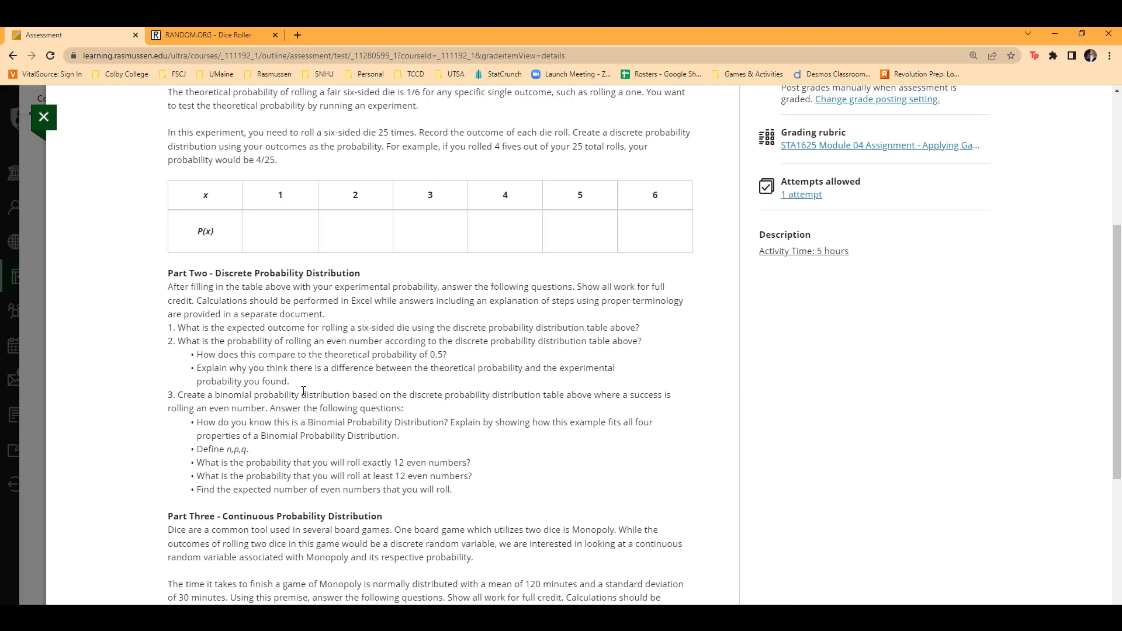
scroll(239, 401, down, 1)
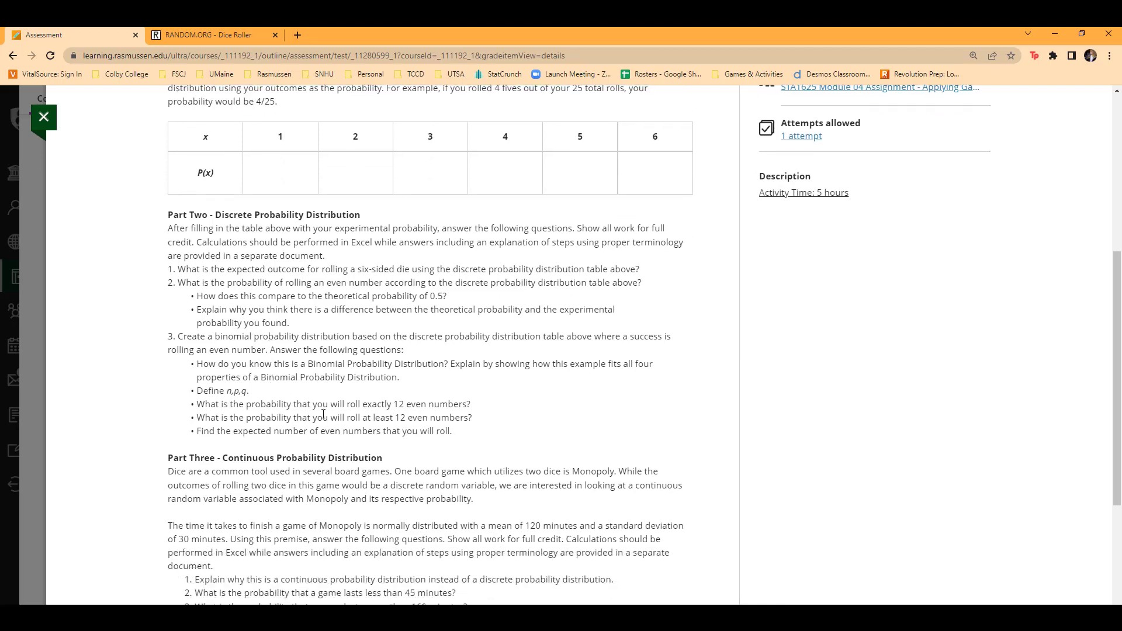
key(alt+Tab)
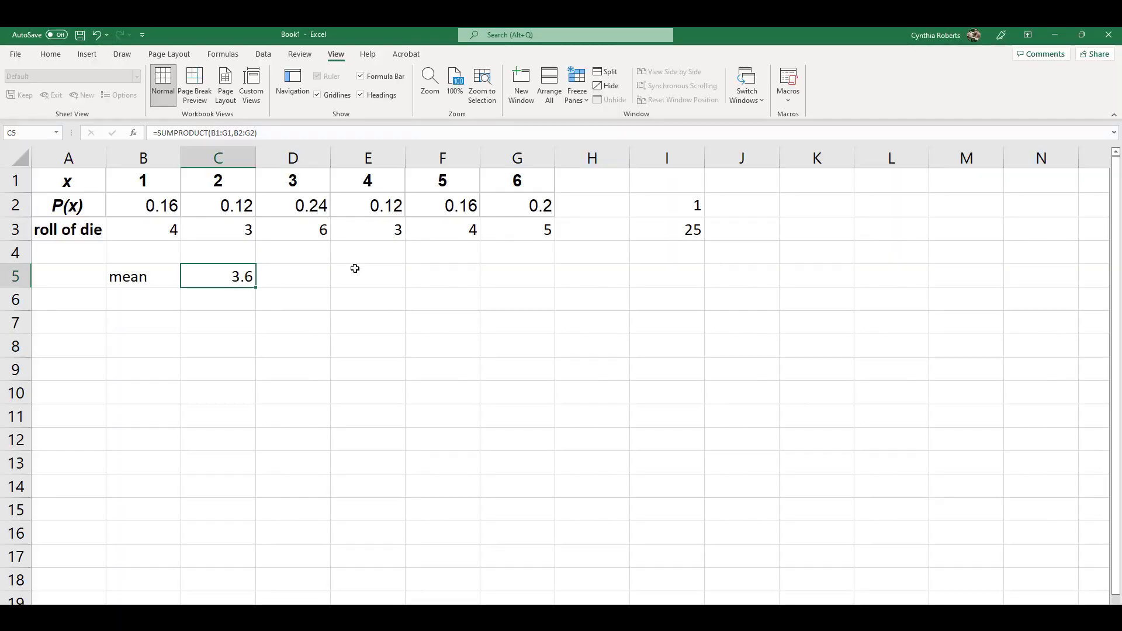
Label the total number of rolls with "n" in cell J3
click(752, 231)
text(n)
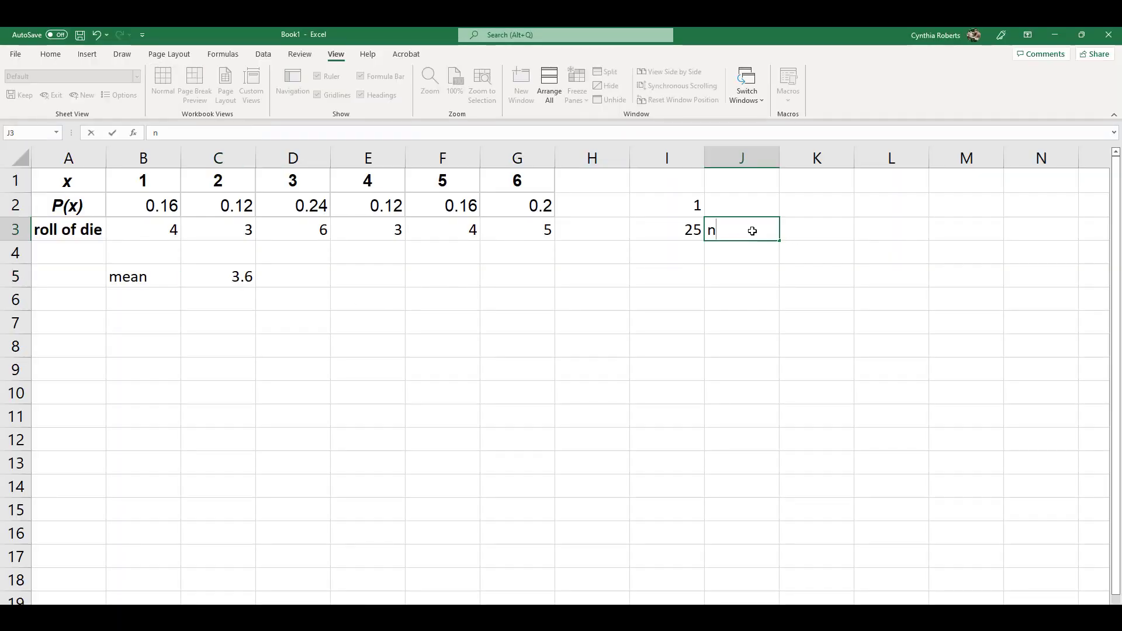
click(681, 236)
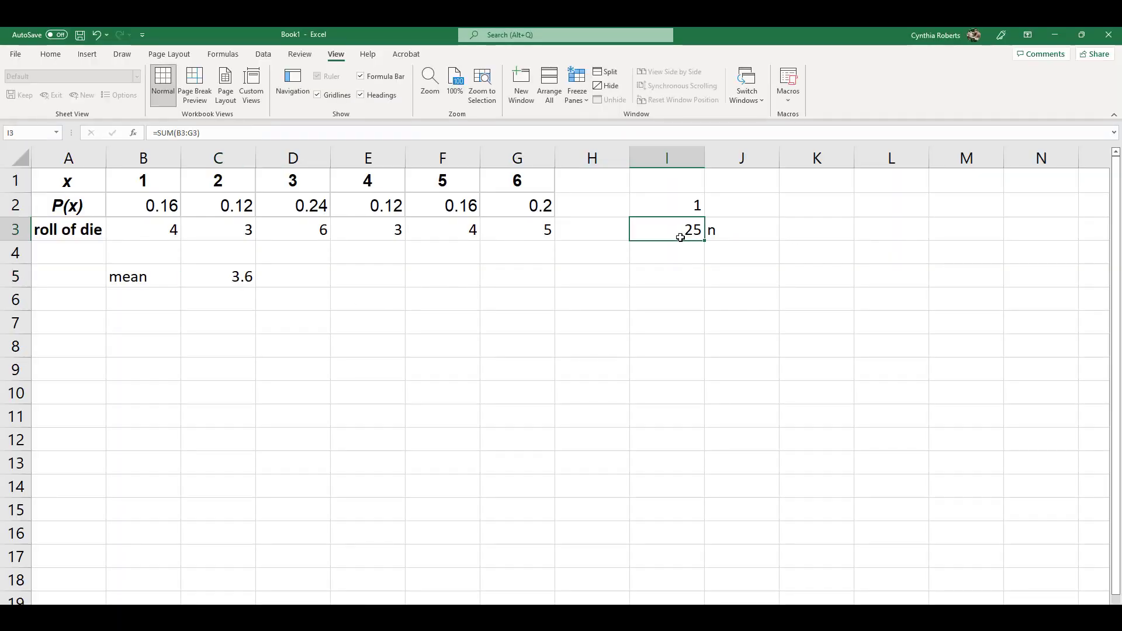
Enter the first numbers of successes 0, 1, 2 and 3 in cells I5 to I8
click(682, 281)
text(0)
key(Return)
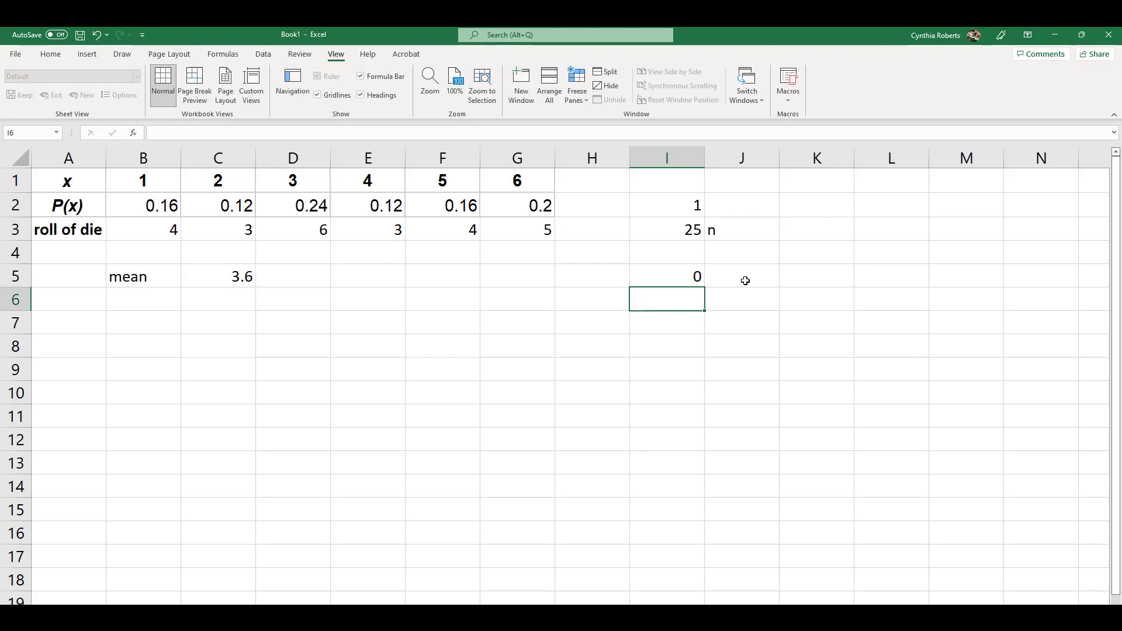
text(1)
key(Return)
text(2)
key(Return)
text(3)
key(Return)
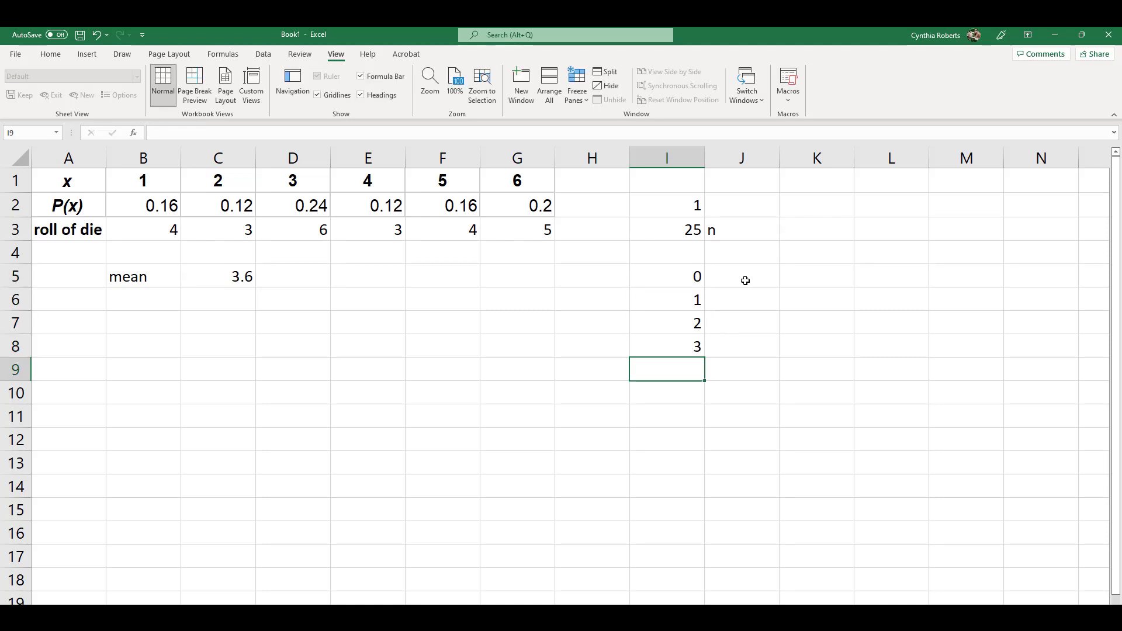
Extend the number series starting in I5:I8 further down column I
drag(678, 279, 681, 423)
scroll(785, 400, up, 4)
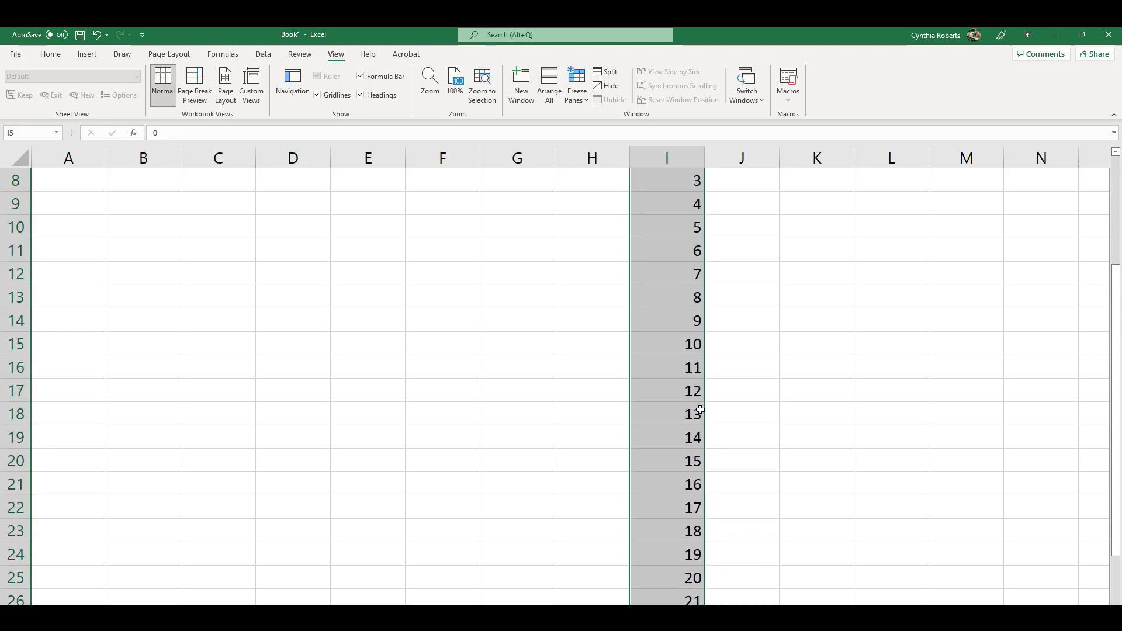
scroll(699, 411, up, 3)
click(677, 284)
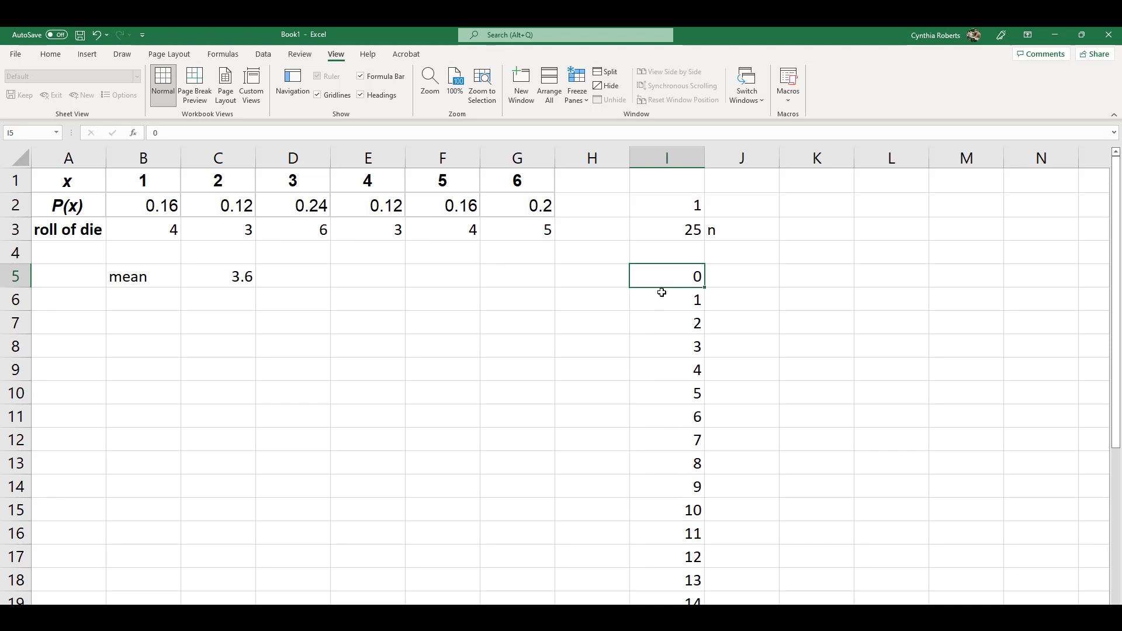
Label cell G6 "p" and calculate the probability of rolling an even number in H6 with =SUM(C2,E2,G2)
click(726, 283)
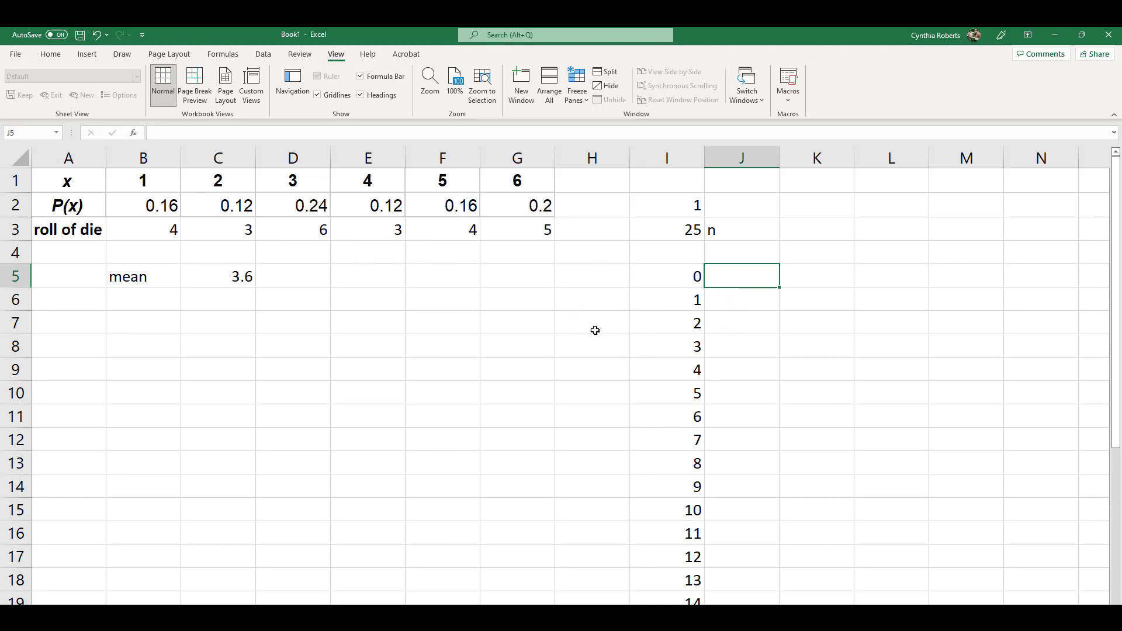
click(498, 303)
text(p)
key(Tab)
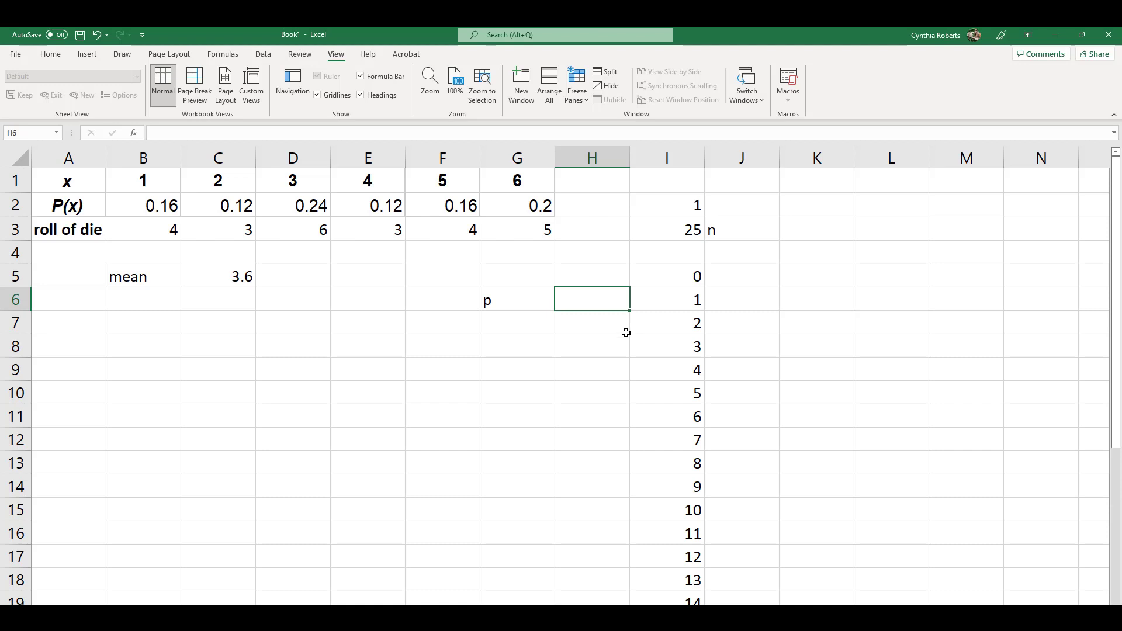
text(=sum()
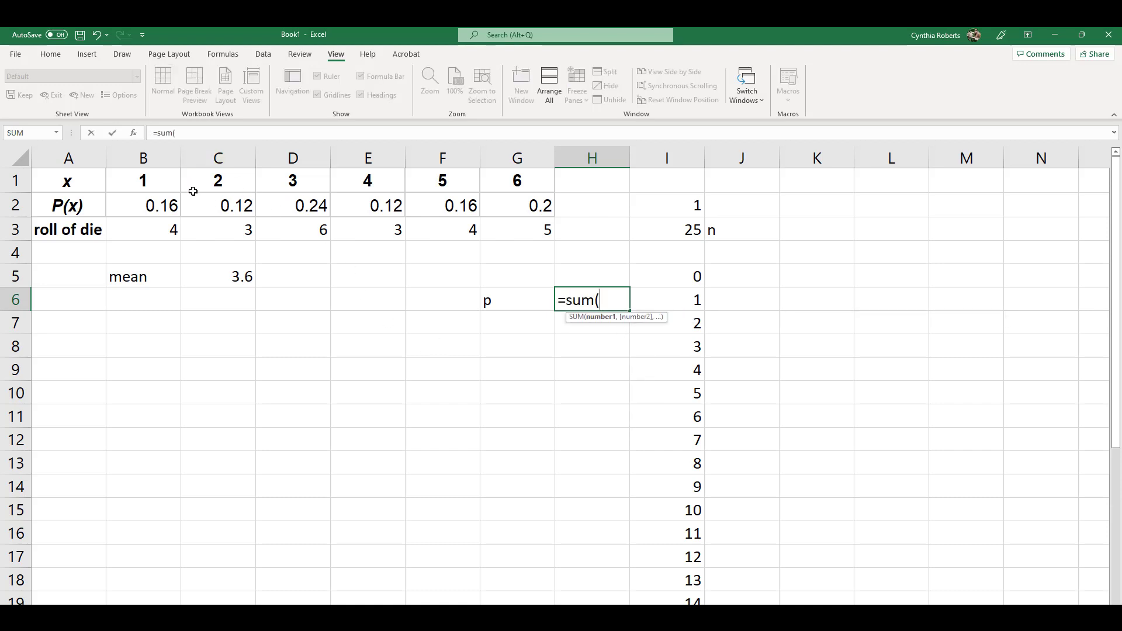
click(224, 210)
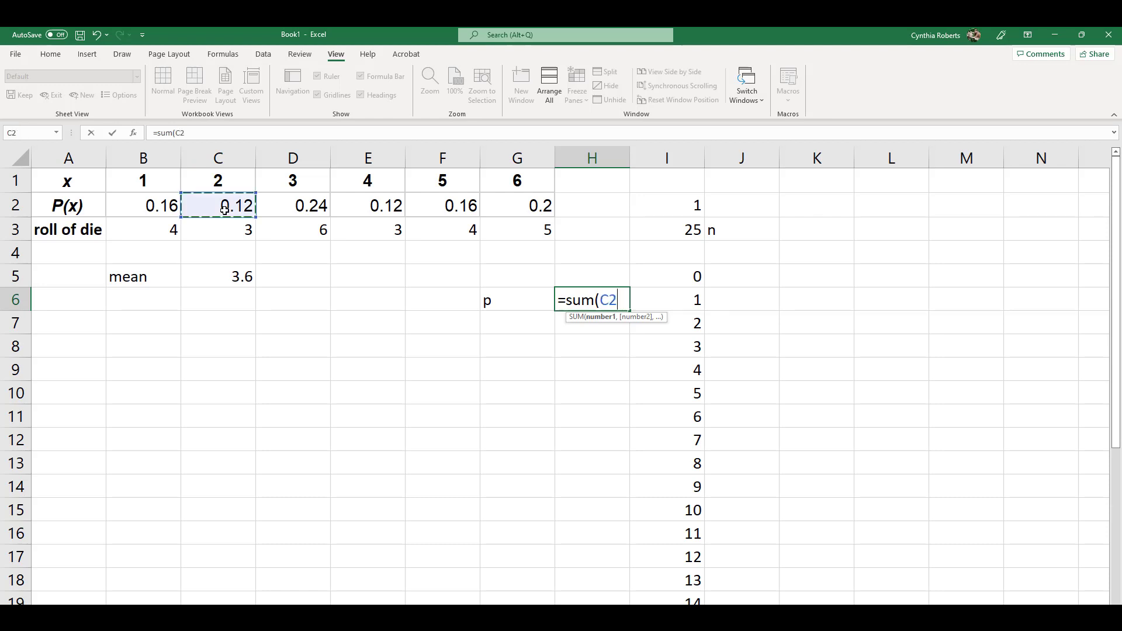
text(,)
click(376, 211)
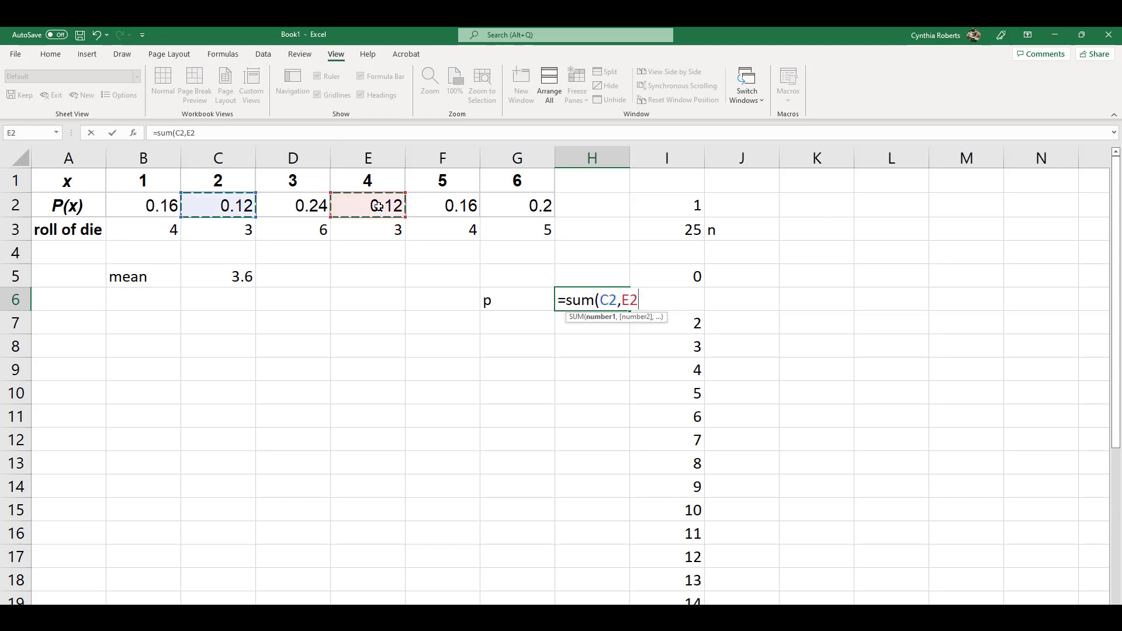
text(,)
click(531, 208)
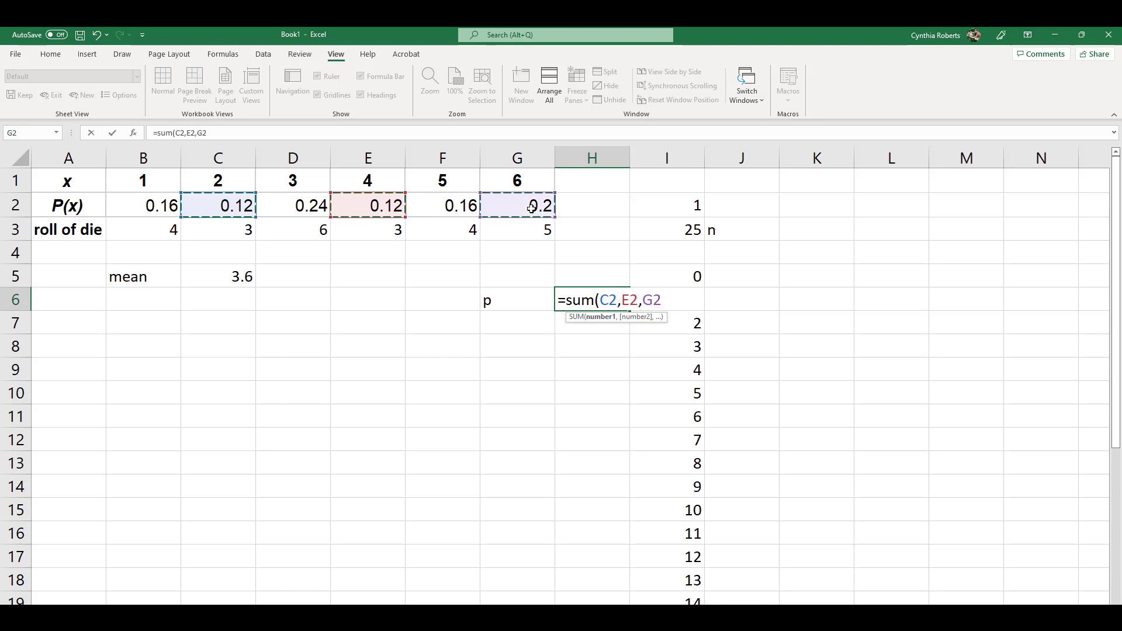
text())
key(Return)
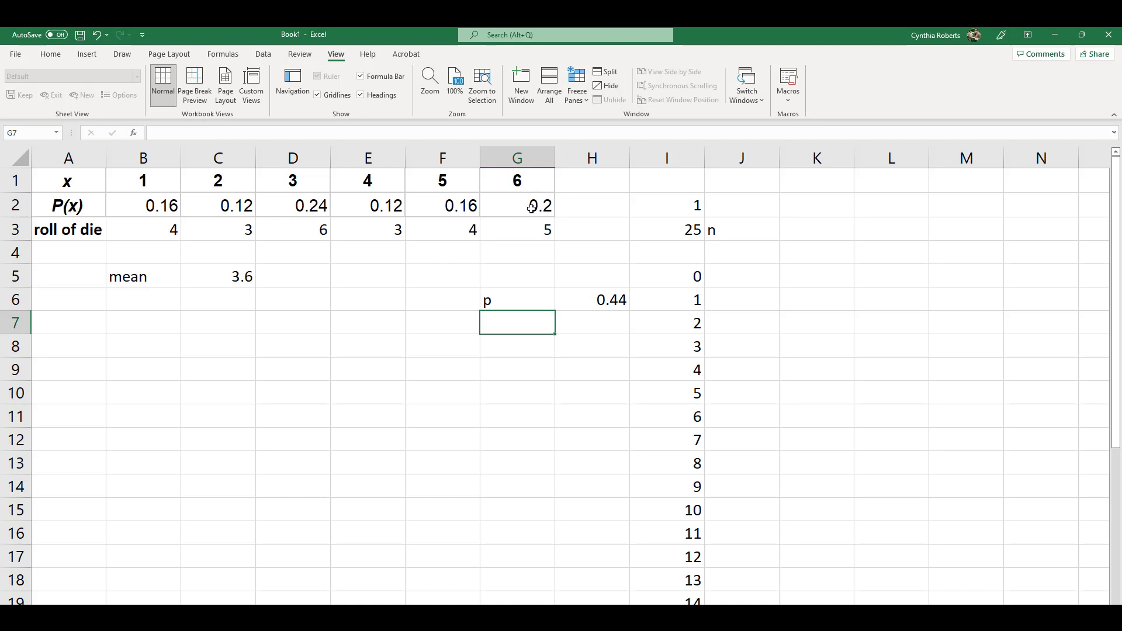
Label the even-number probability by entering "even" in cell H5
click(599, 305)
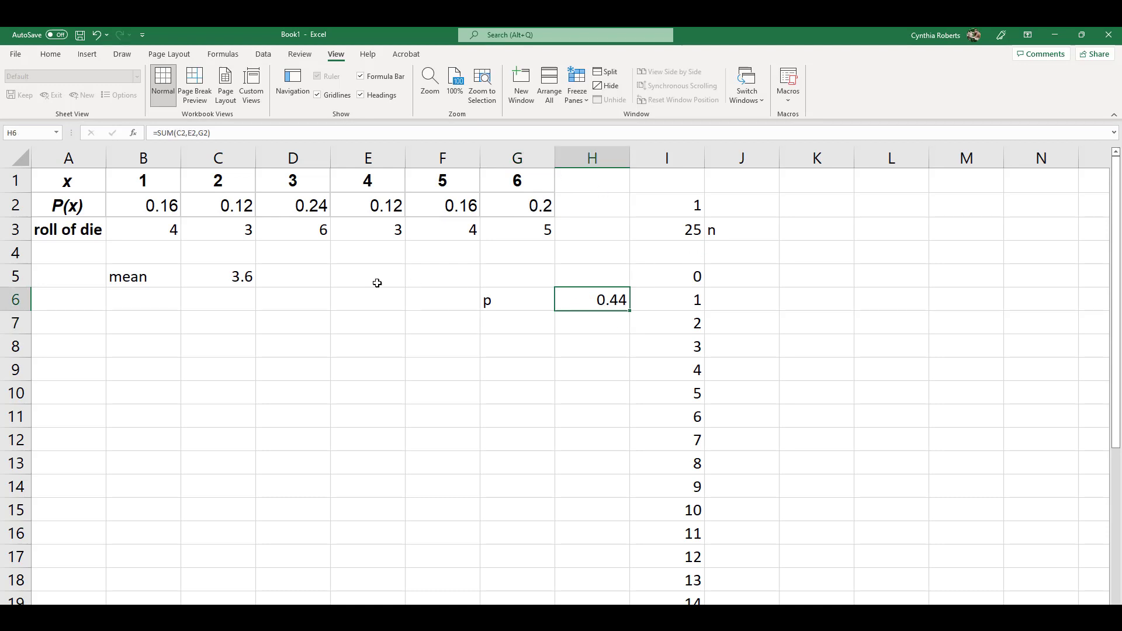
click(576, 273)
text(even)
key(Return)
click(147, 226)
click(313, 234)
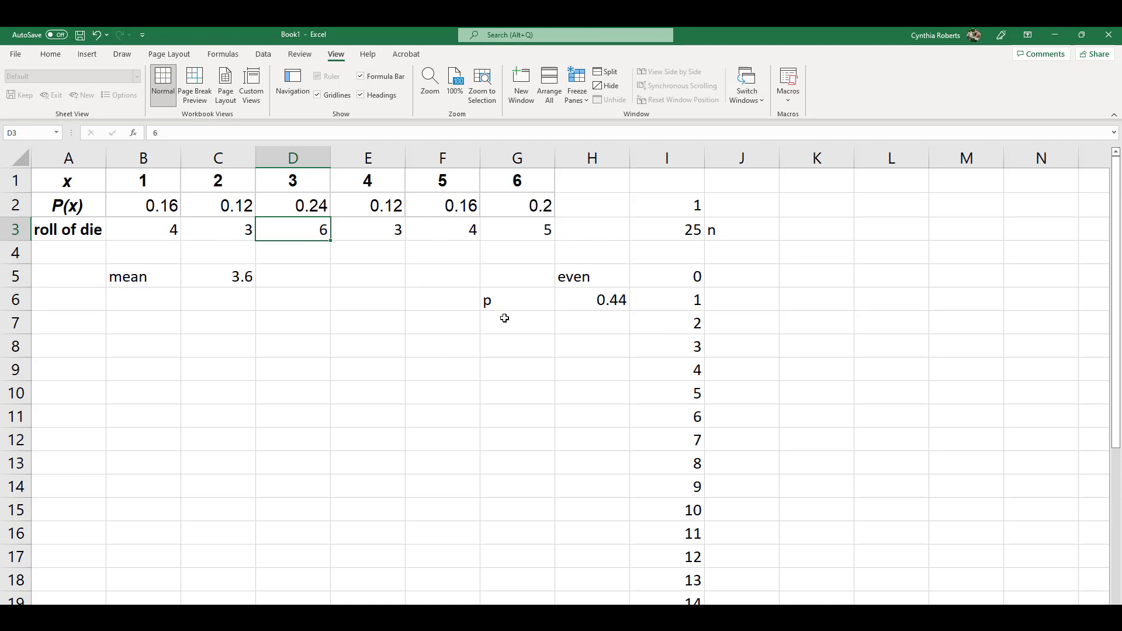
Calculate the binomial probability of zero successes in cell J5 with =BINOM.DIST(I5,$I$3,$H$6,0)
click(744, 278)
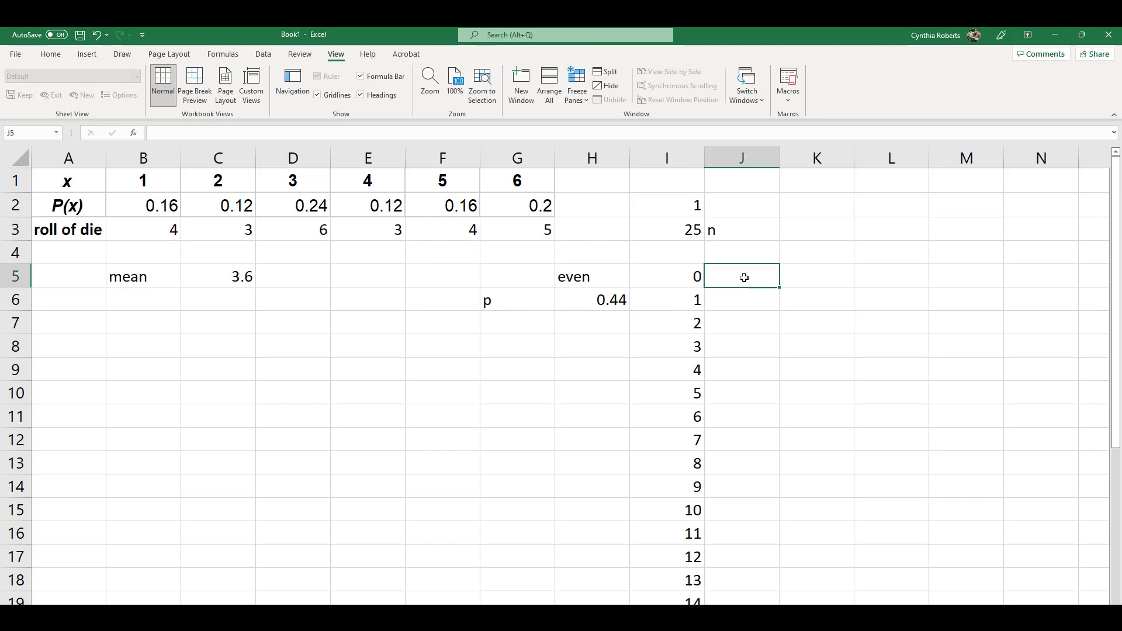
text(=)
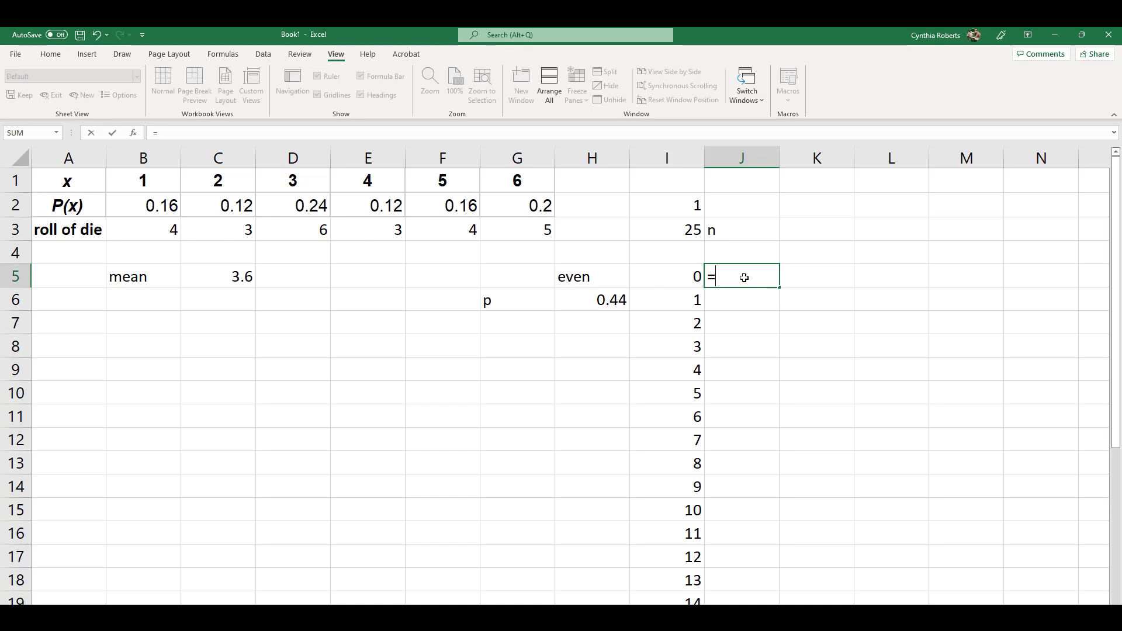
text(BINO)
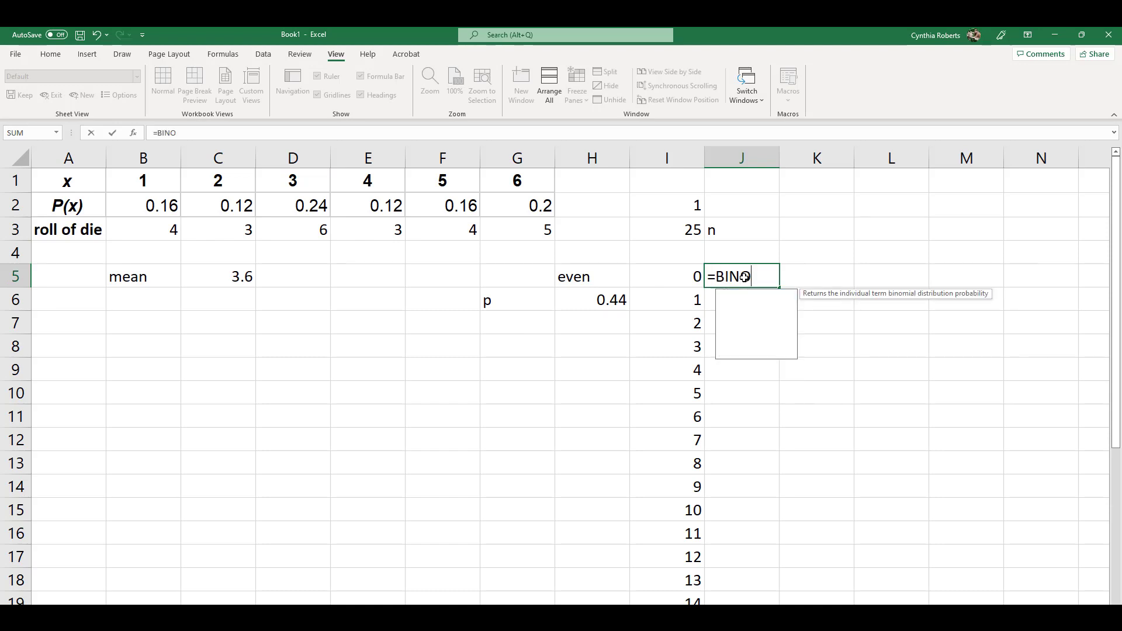
text(M.DIST)
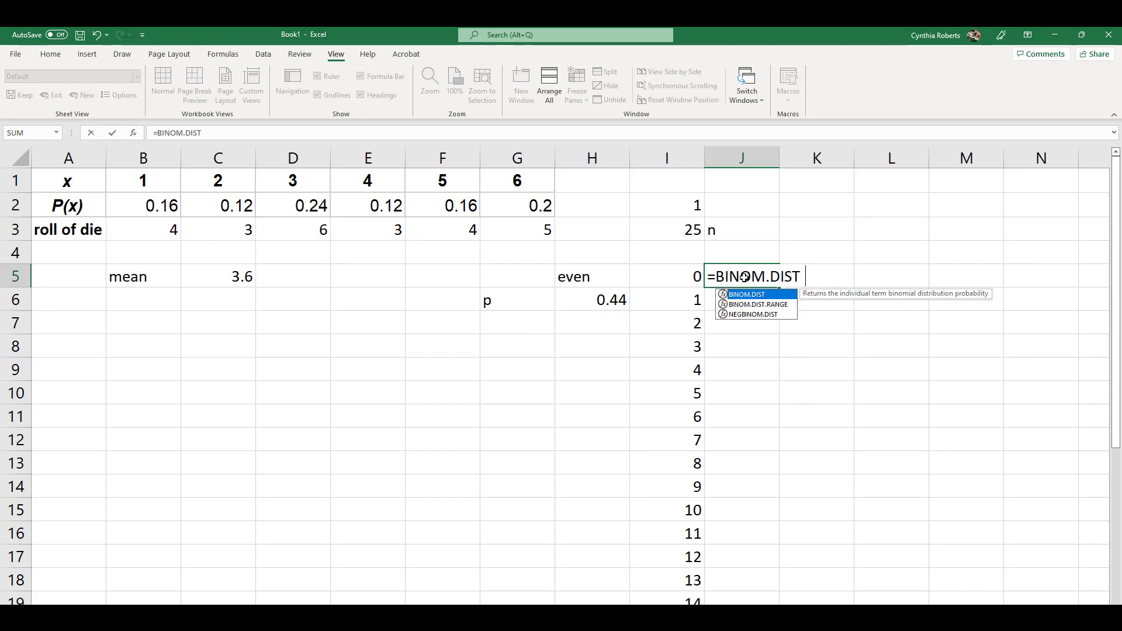
text(()
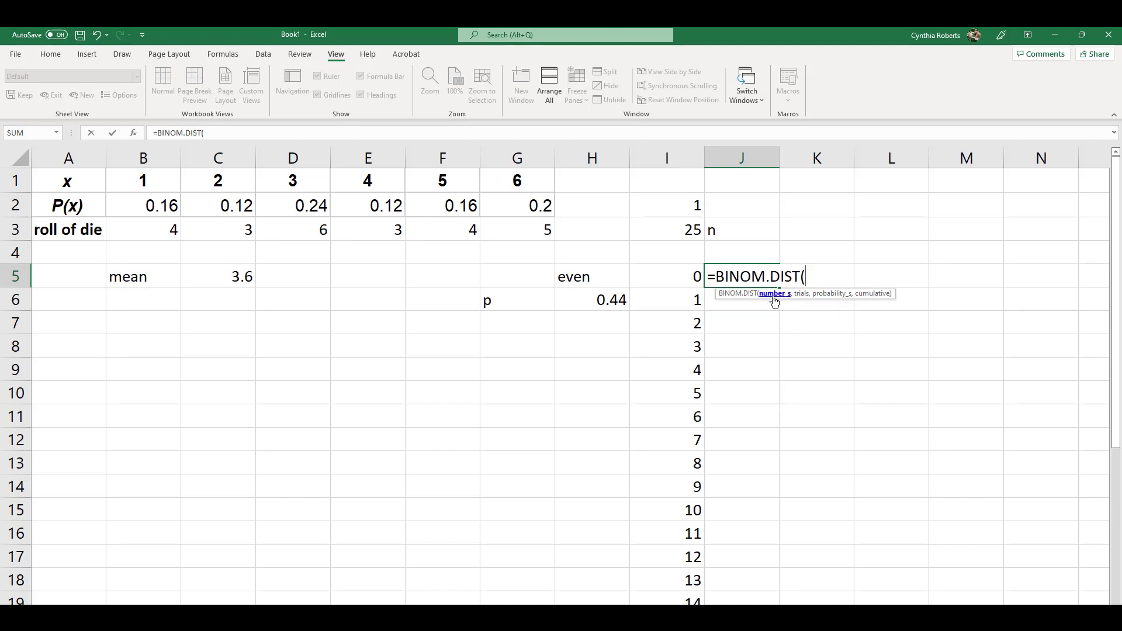
click(674, 274)
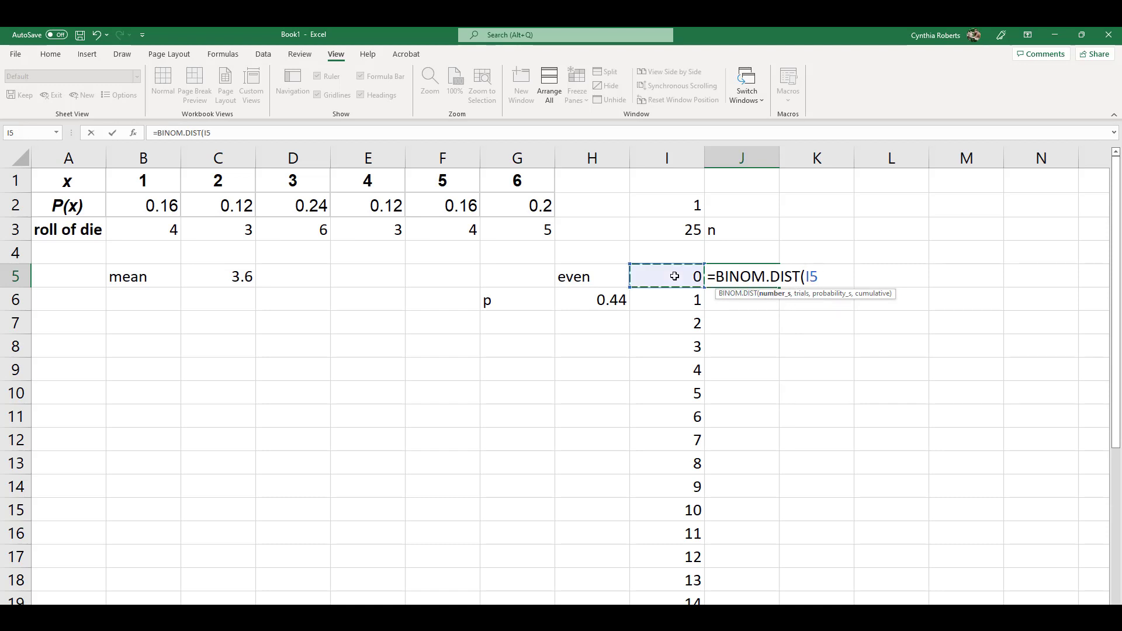
text(,)
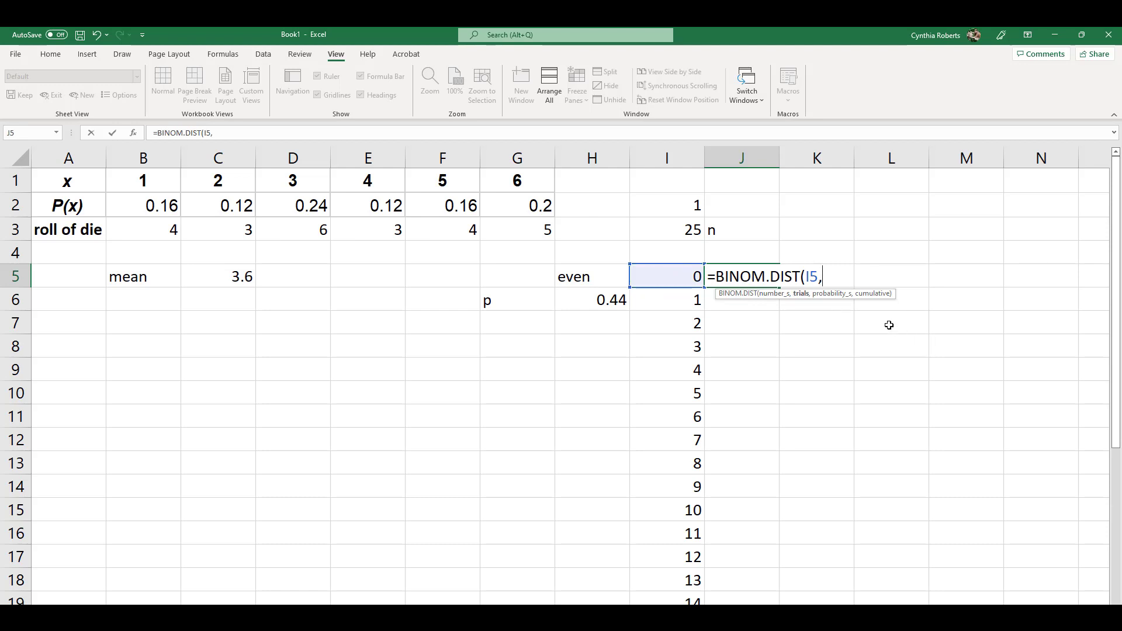
click(681, 232)
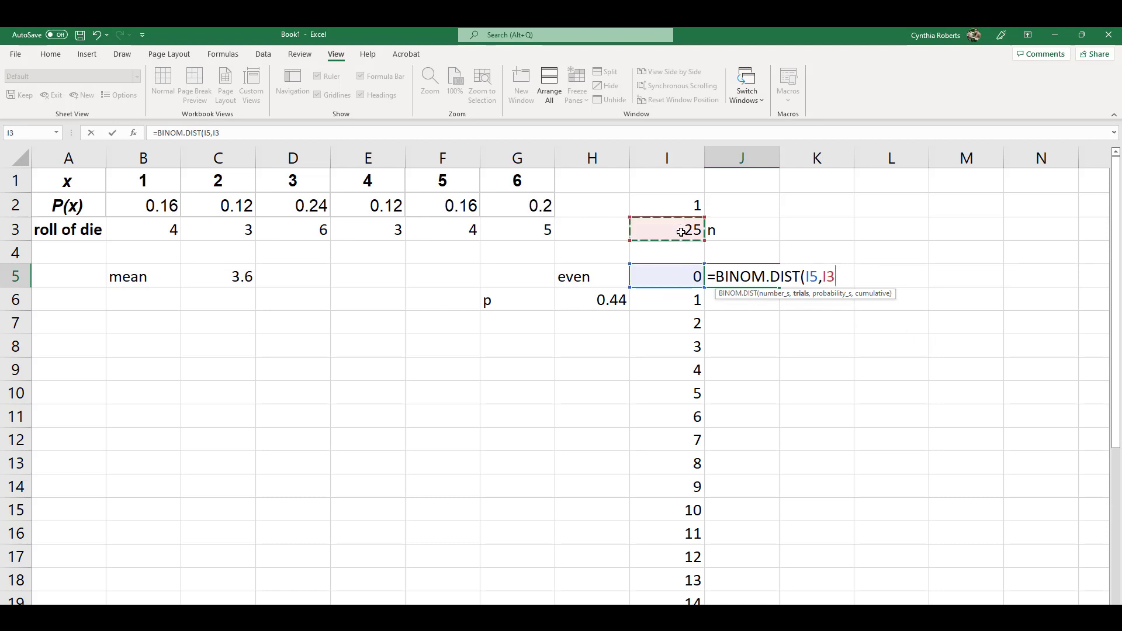
key(F4)
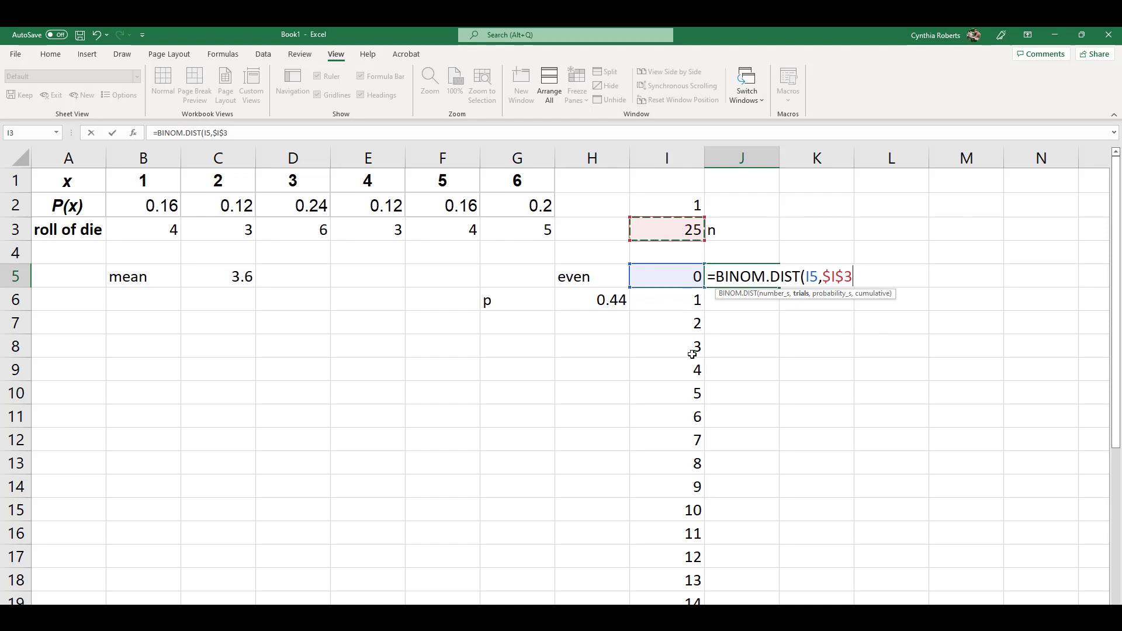
text(,)
click(586, 298)
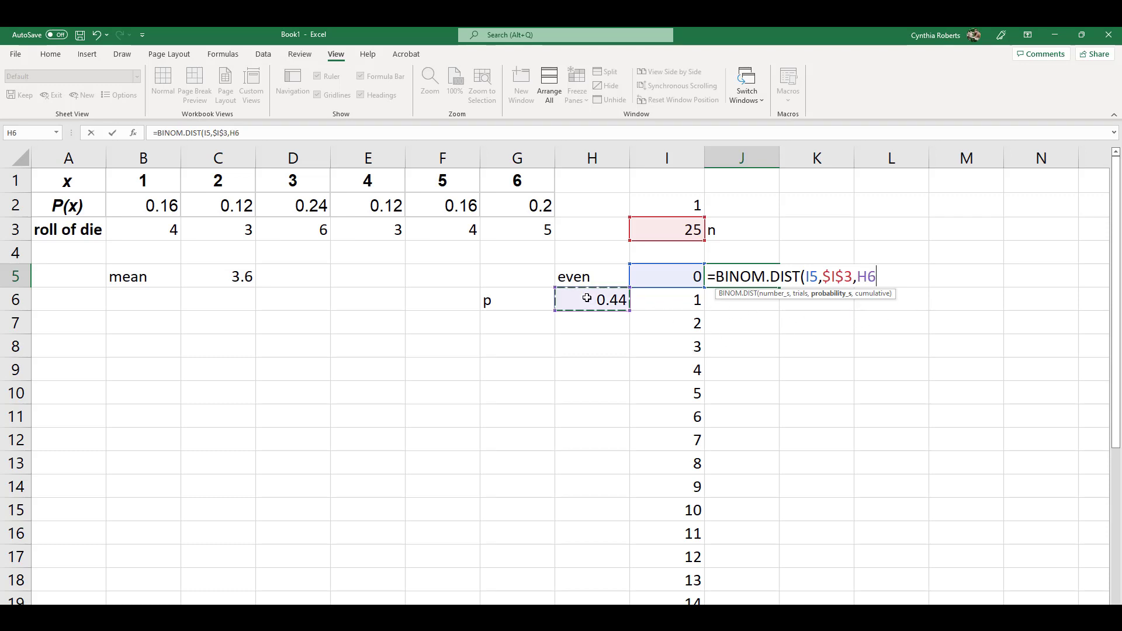
key(F4)
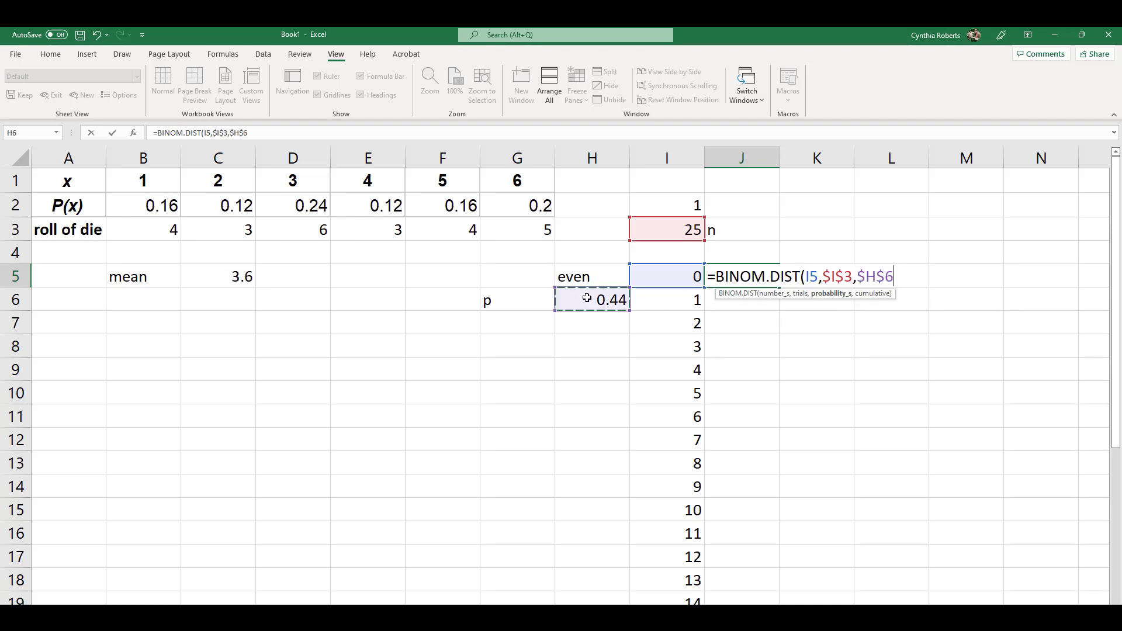
text(,0)
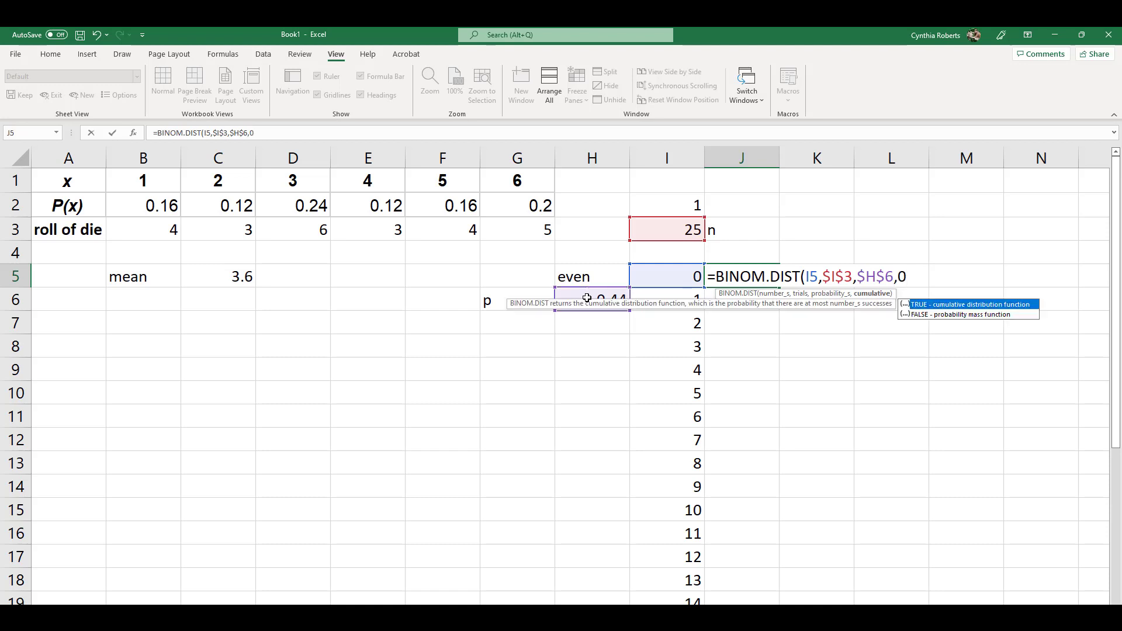
text())
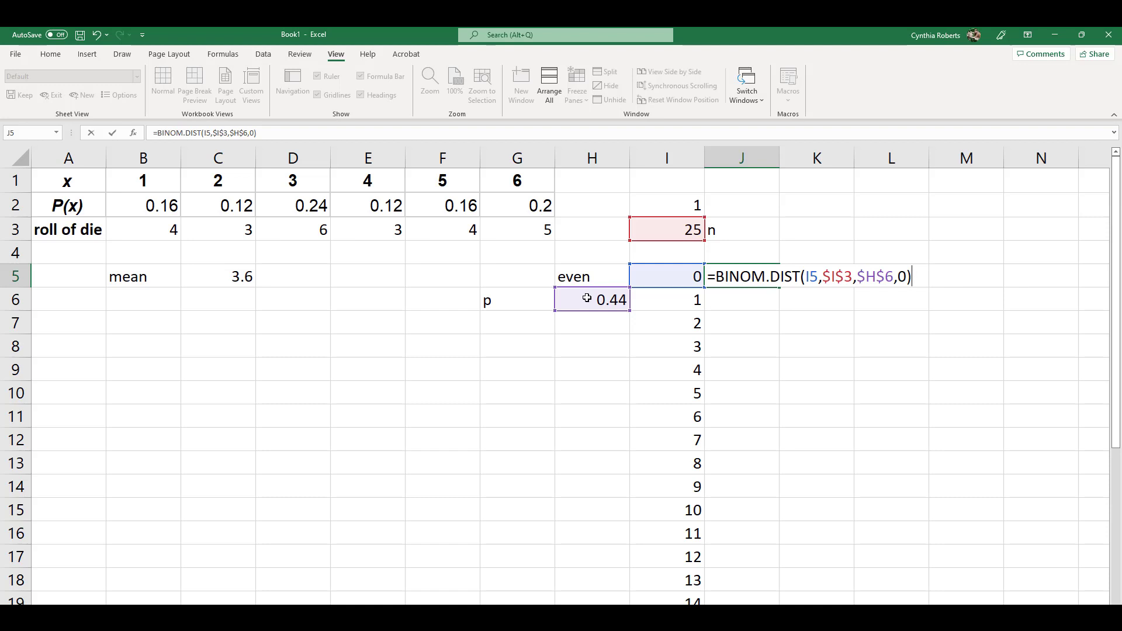
key(Return)
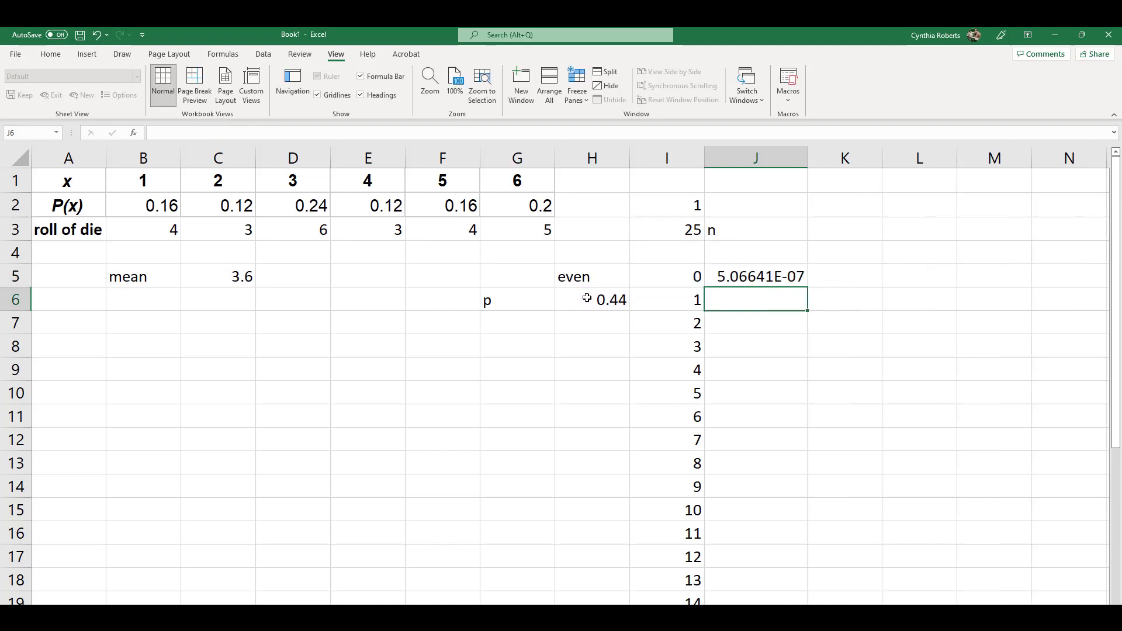
Format the probability in cell J5 as Number with 8 decimal places
click(762, 277)
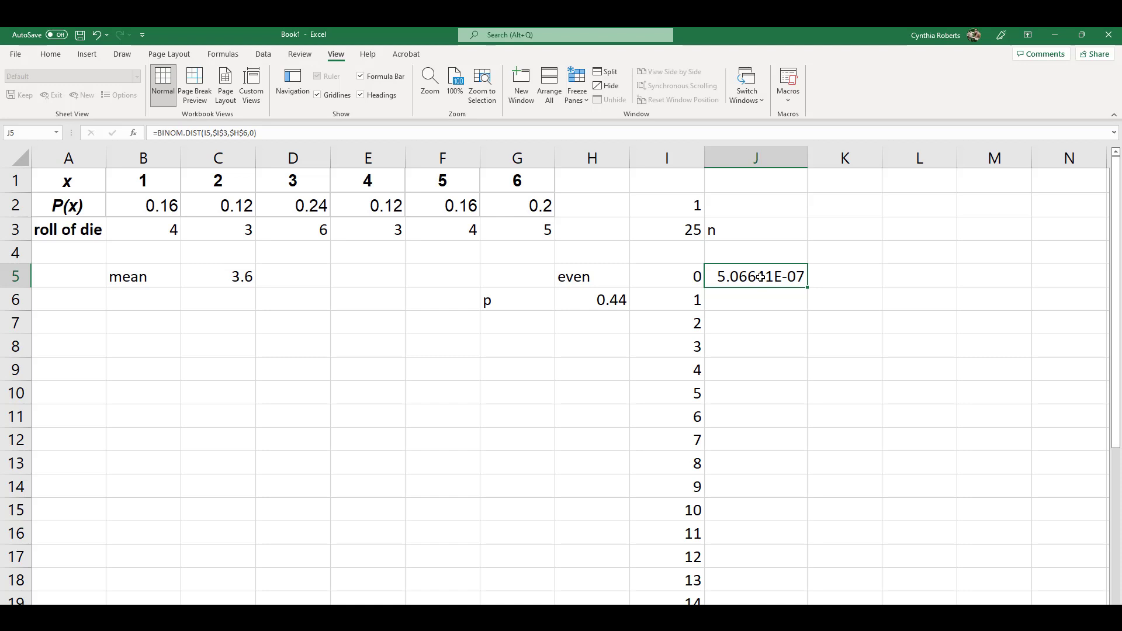
right_click(760, 277)
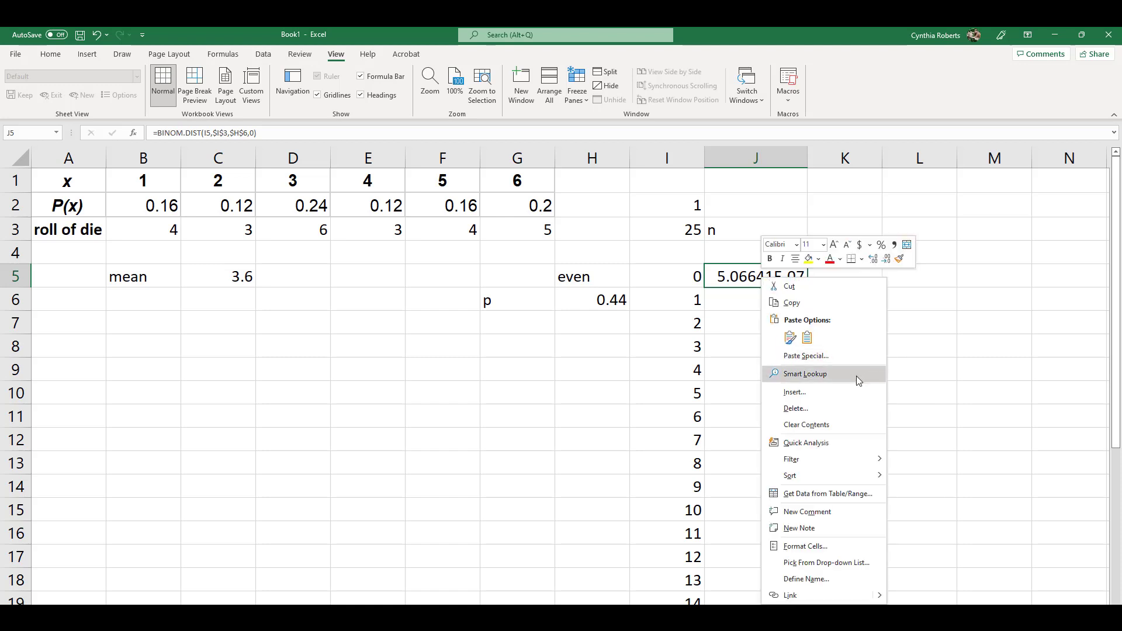
click(835, 546)
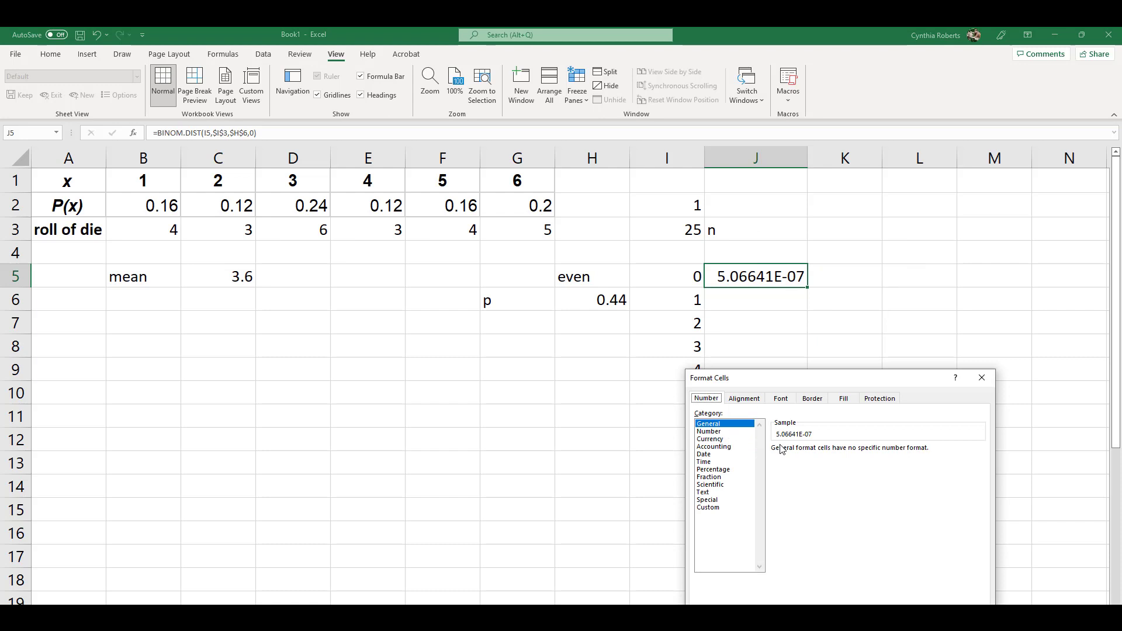
click(709, 431)
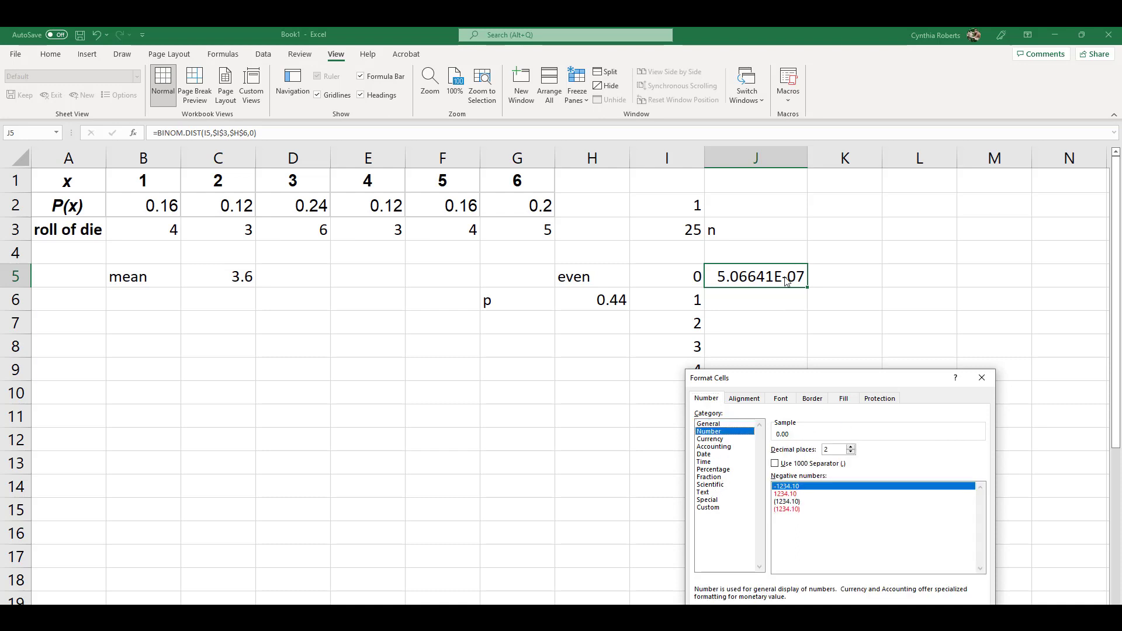
click(850, 447)
click(850, 446)
click(850, 446)
click(850, 446)
click(850, 446)
click(850, 446)
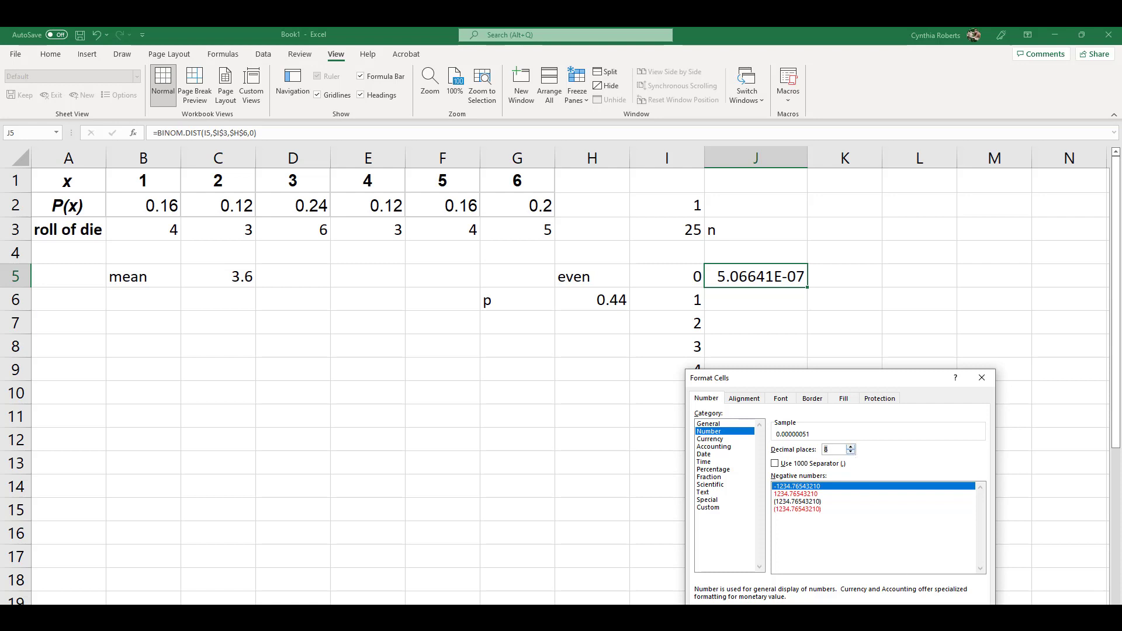
key(Return)
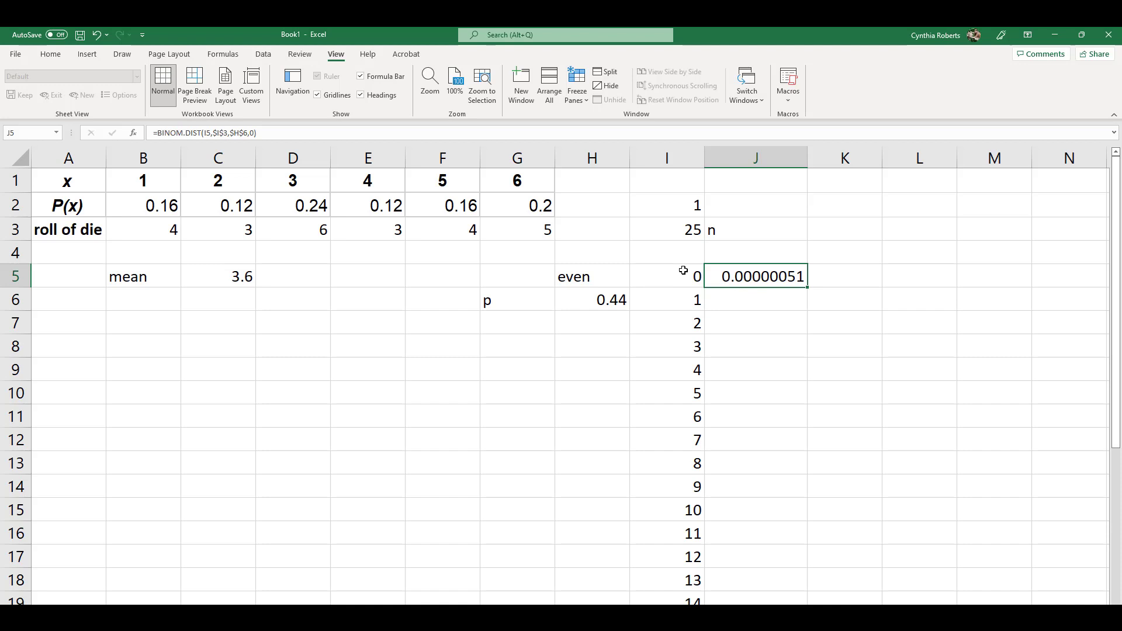
click(669, 282)
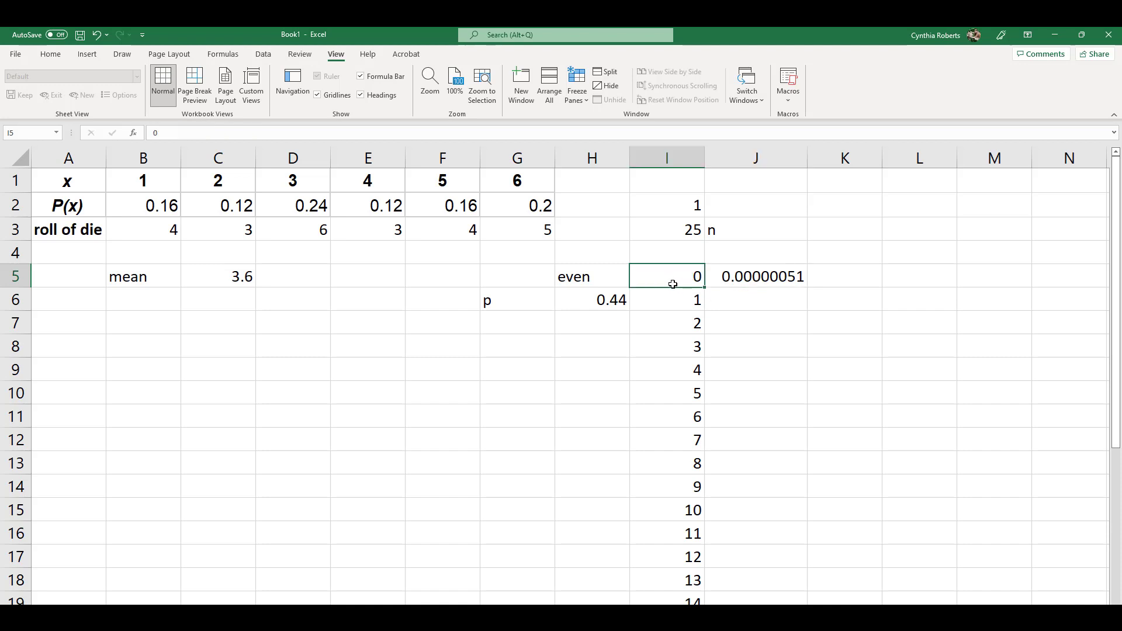
click(769, 279)
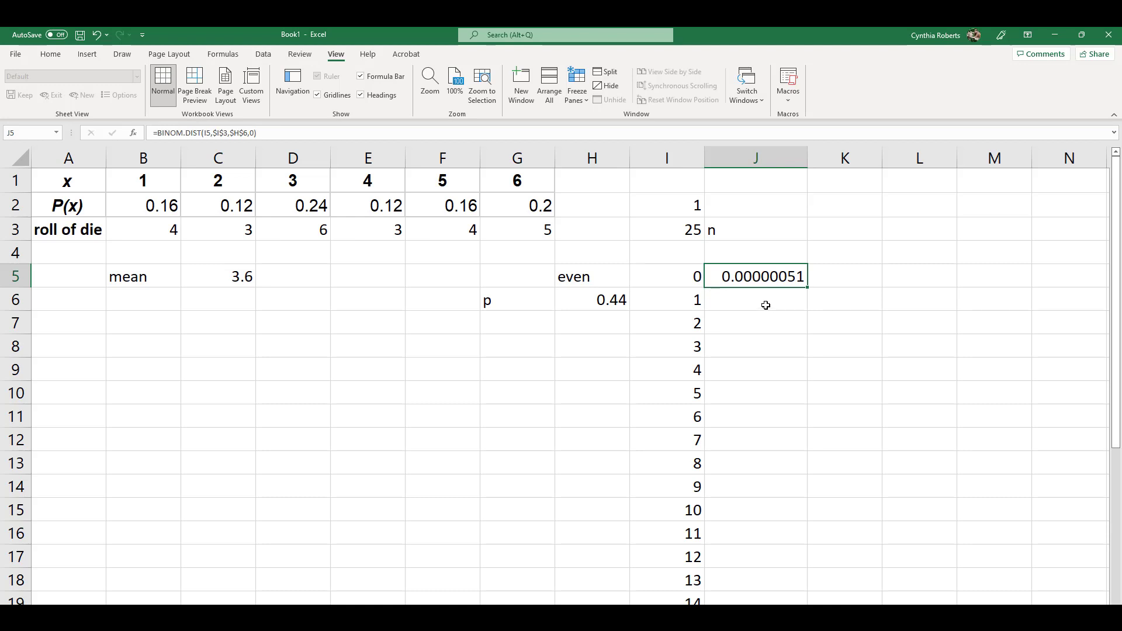
click(690, 274)
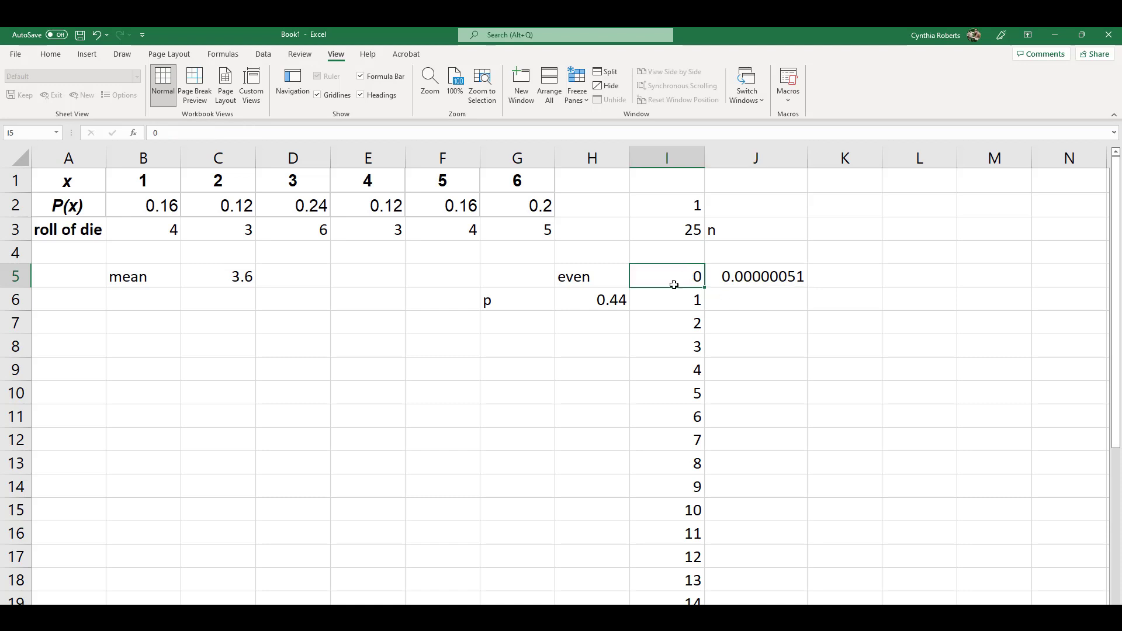
click(779, 279)
click(678, 276)
Fill the BINOM.DIST formula from J5 down column J for all the listed numbers of successes, and review the probabilities
click(748, 272)
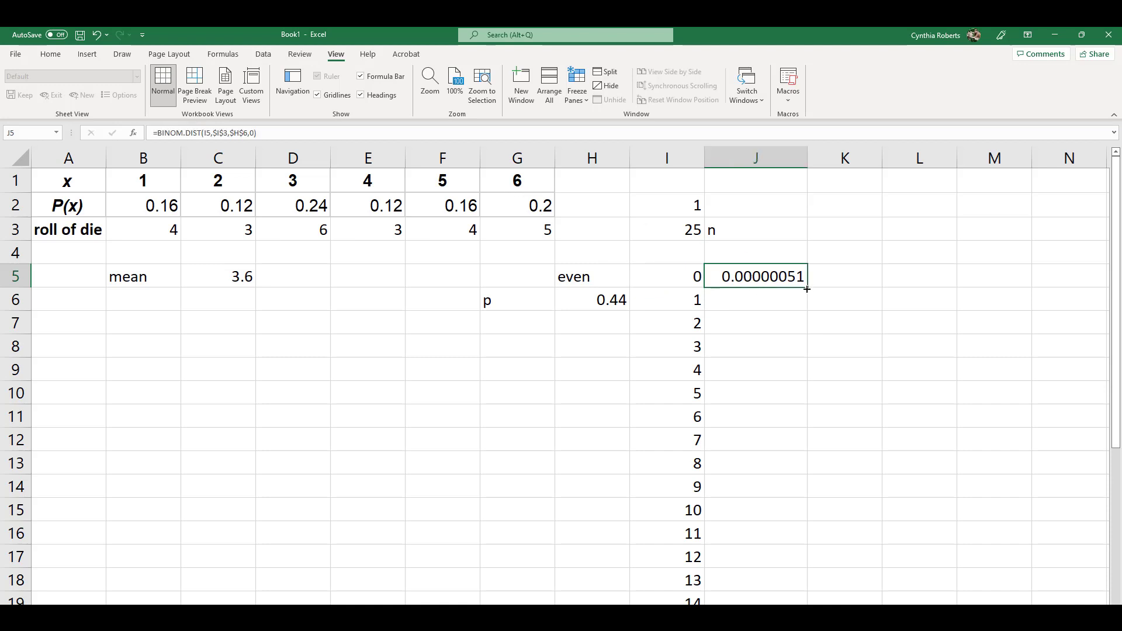
drag(806, 289, 787, 584)
scroll(824, 409, up, 4)
scroll(824, 408, down, 2)
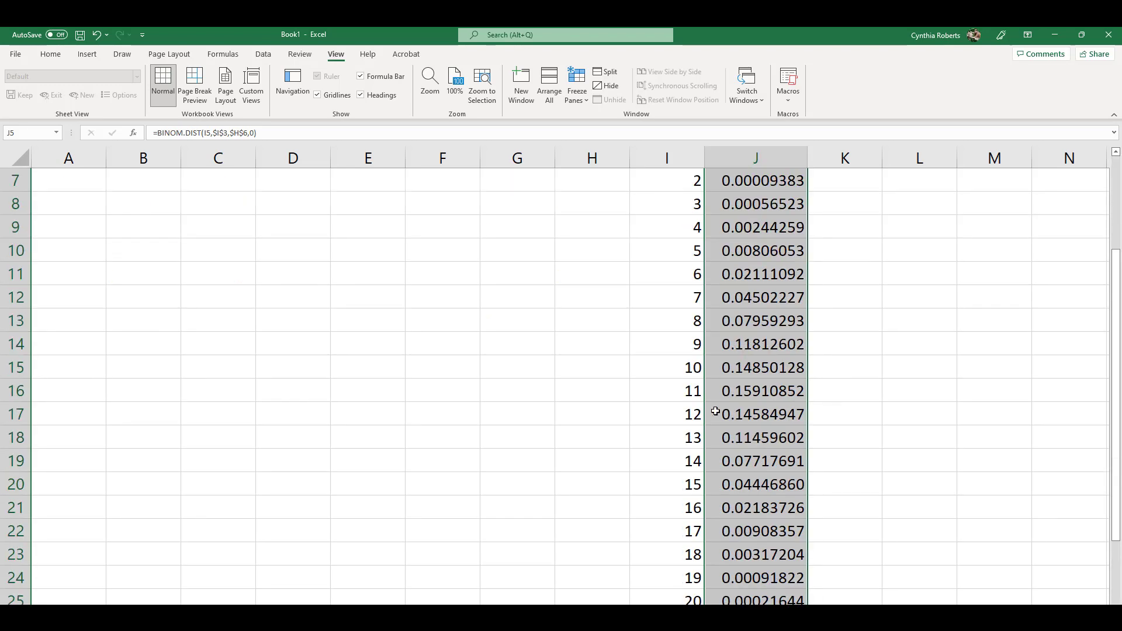
click(746, 393)
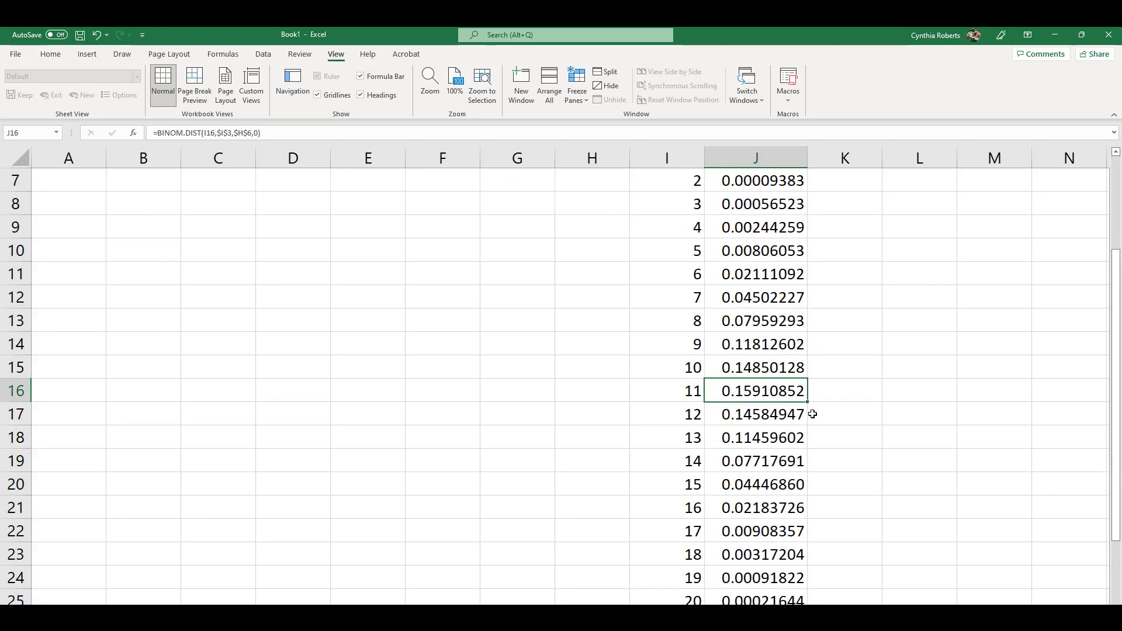
click(755, 415)
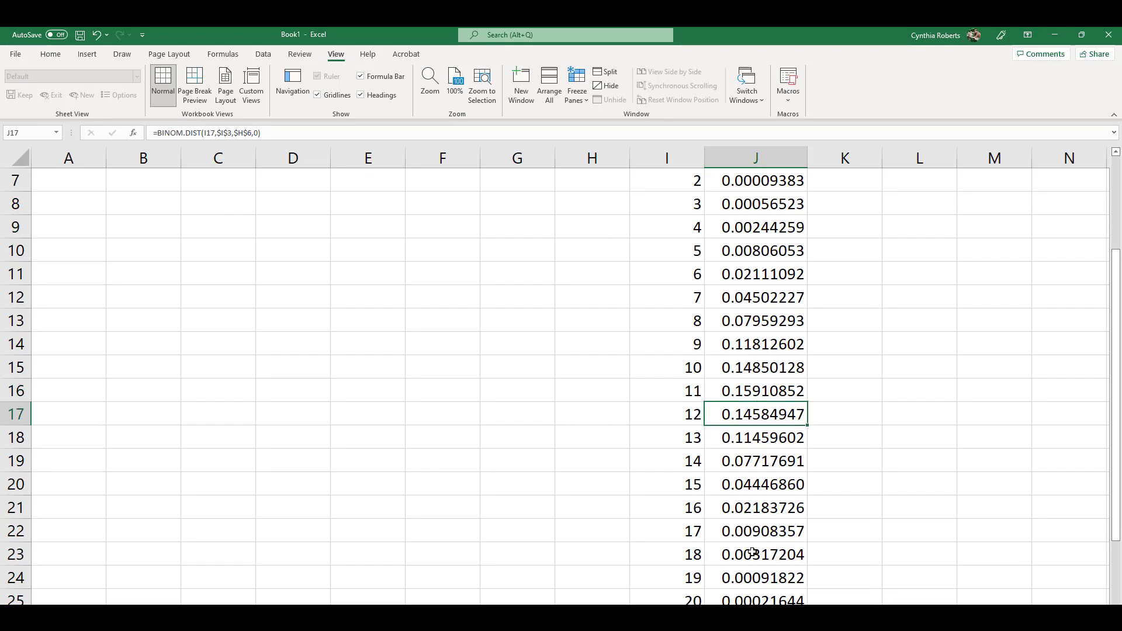
scroll(864, 352, up, 2)
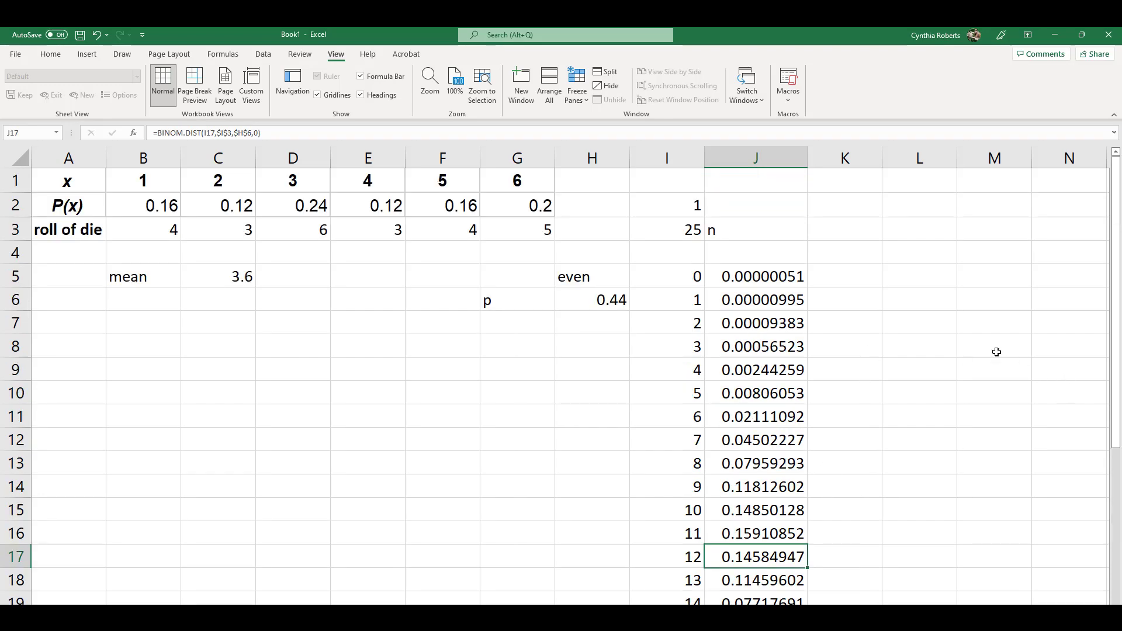